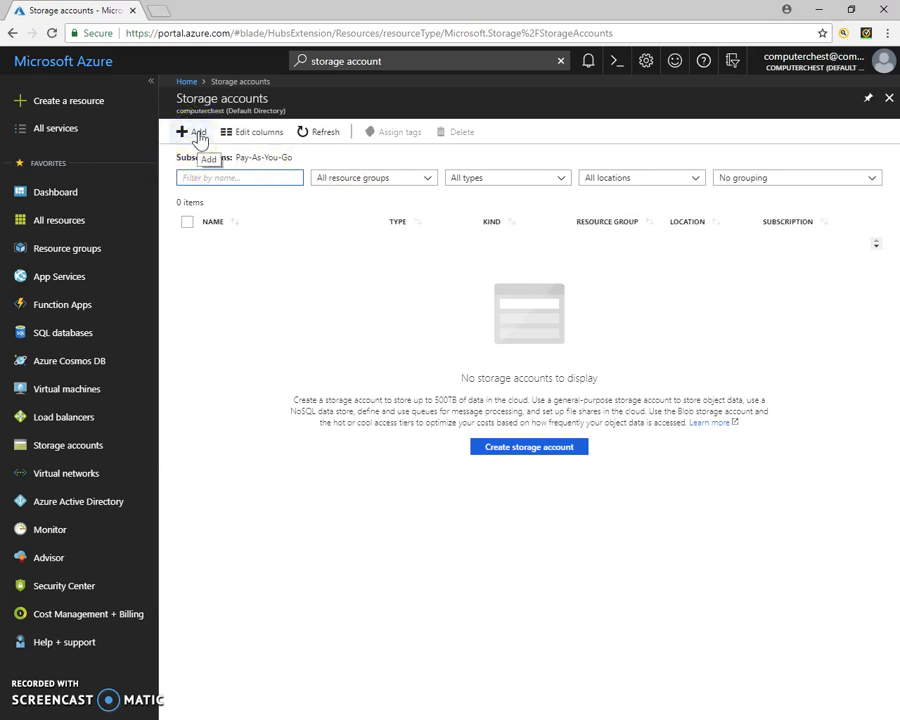
- Start creating a new storage account and name it blobstorage12345
click(199, 136)
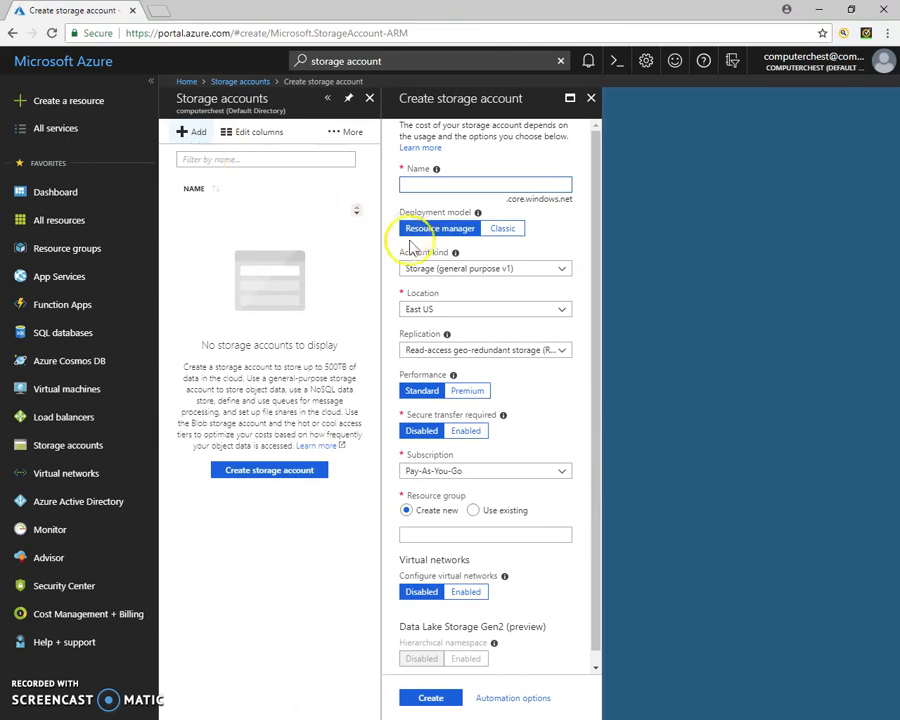
click(442, 186)
text(blobstorage1)
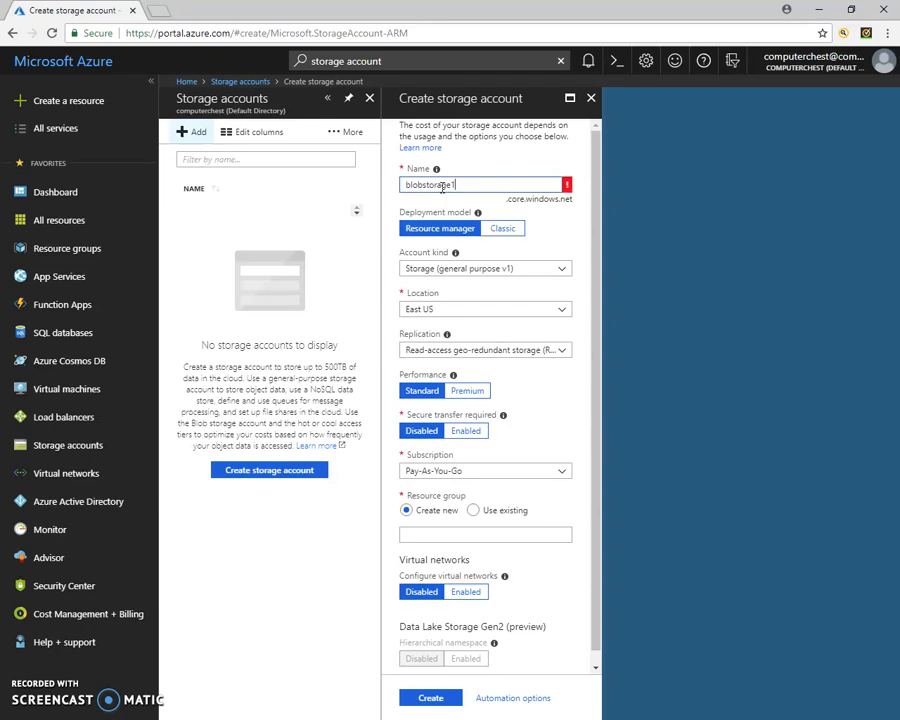
text(2345)
click(490, 184)
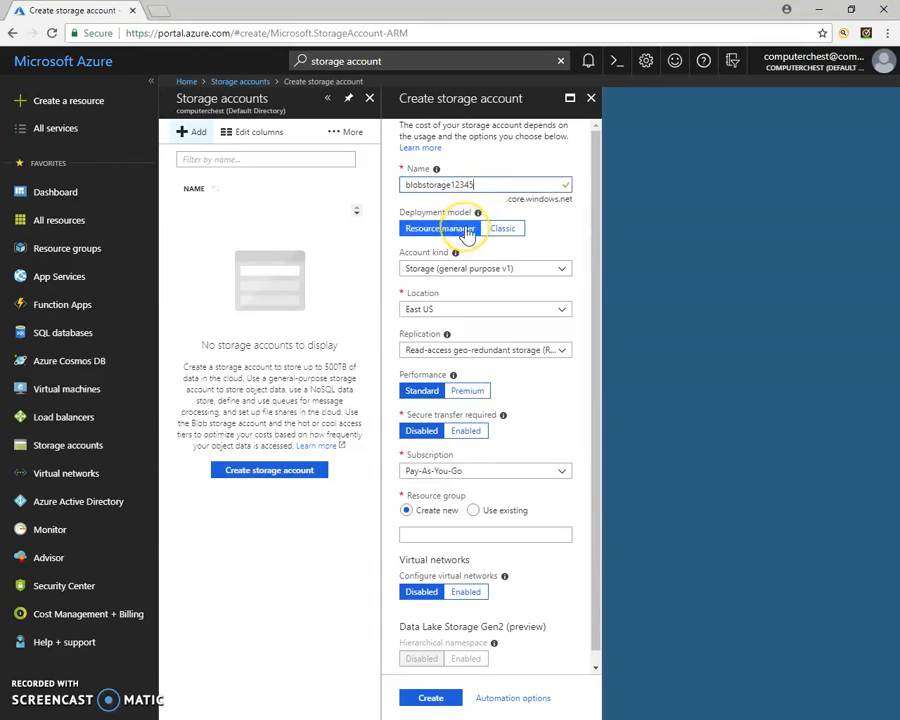
- Set the account kind to StorageV2 (general purpose v2) and the replication to Locally-redundant storage (LRS)
click(488, 271)
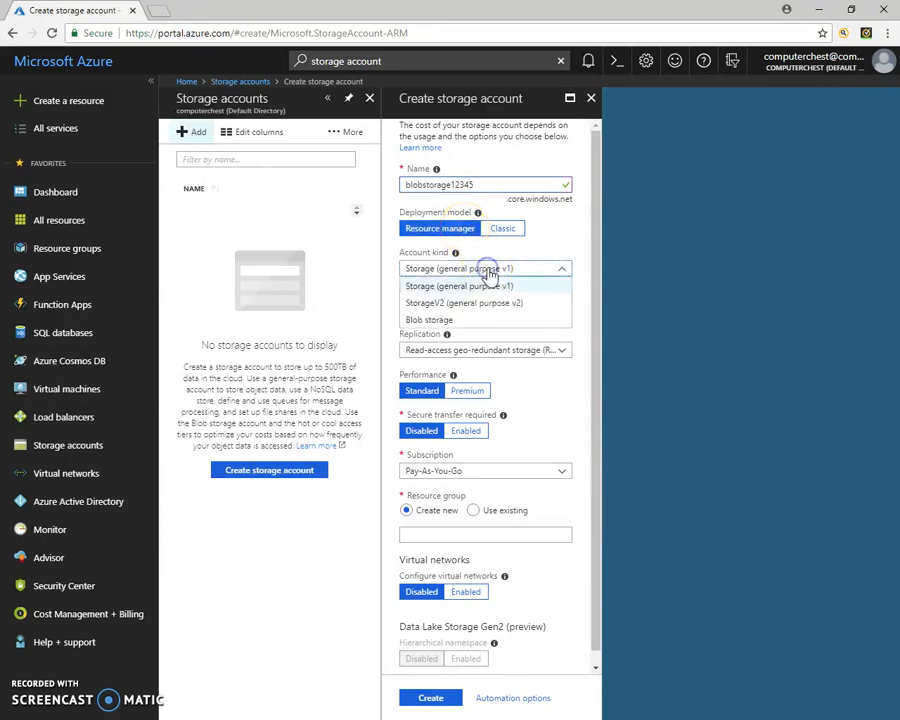
click(495, 304)
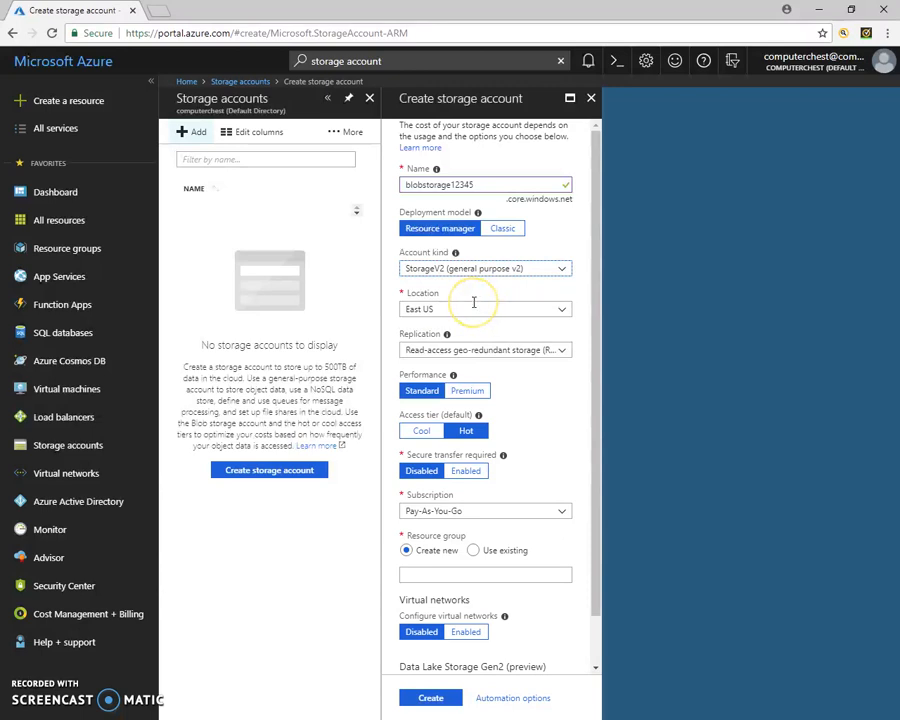
click(491, 357)
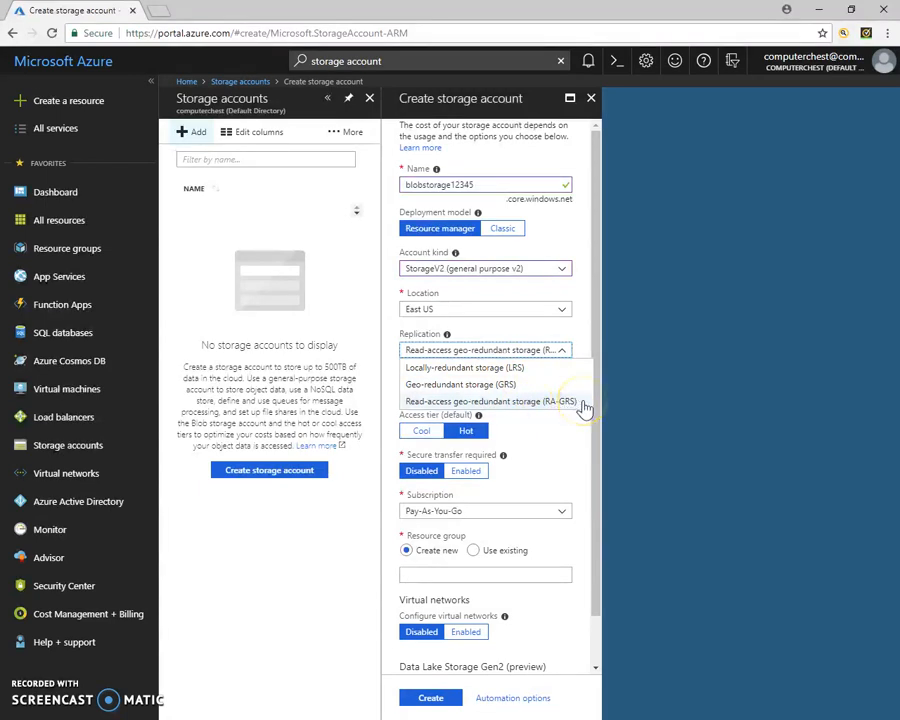
click(517, 367)
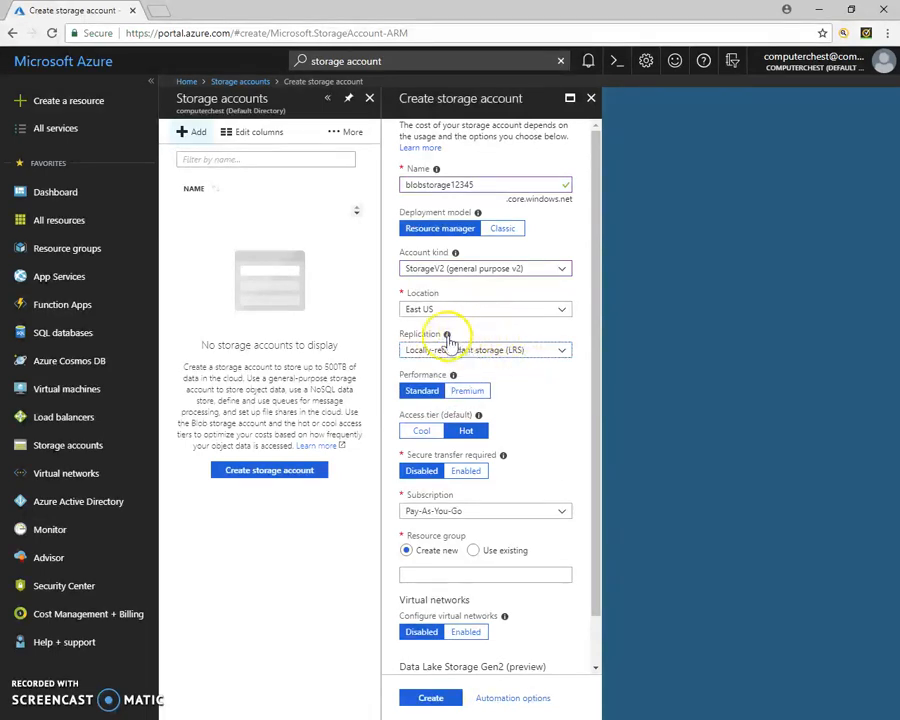
mouse_move(448, 337)
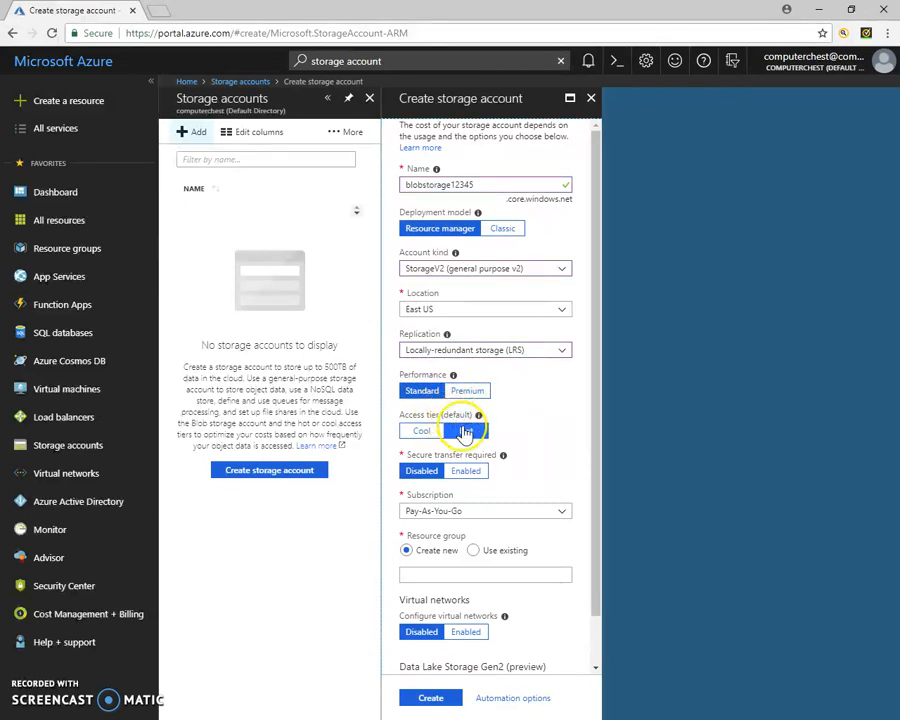
- Assign a new resource group named testblobstore and create the storage account
scroll(548, 440, down, 1)
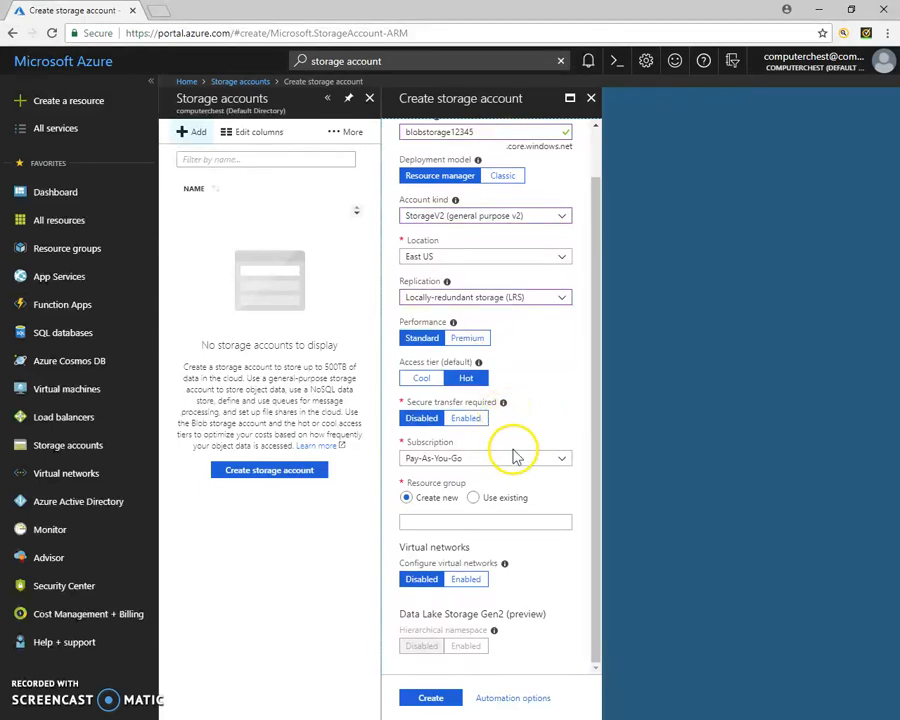
click(510, 517)
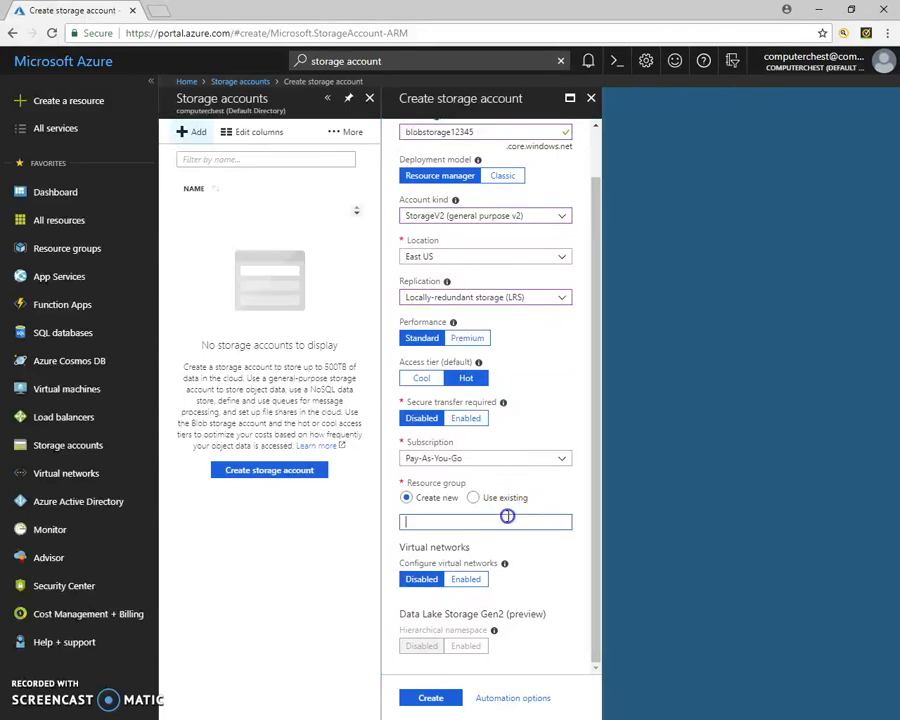
click(505, 519)
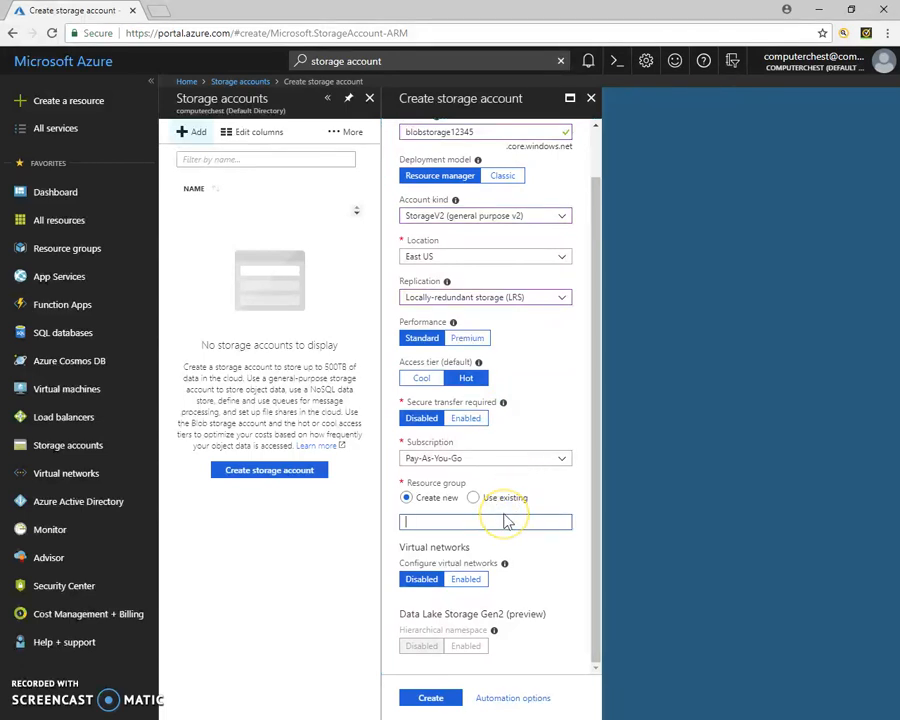
text(testblobs)
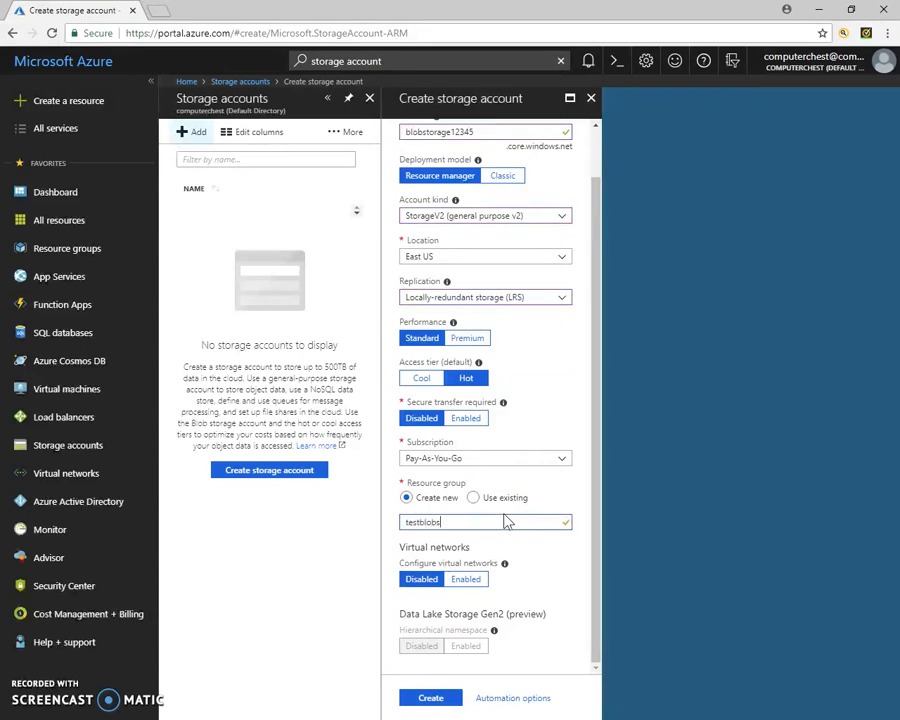
text(tore)
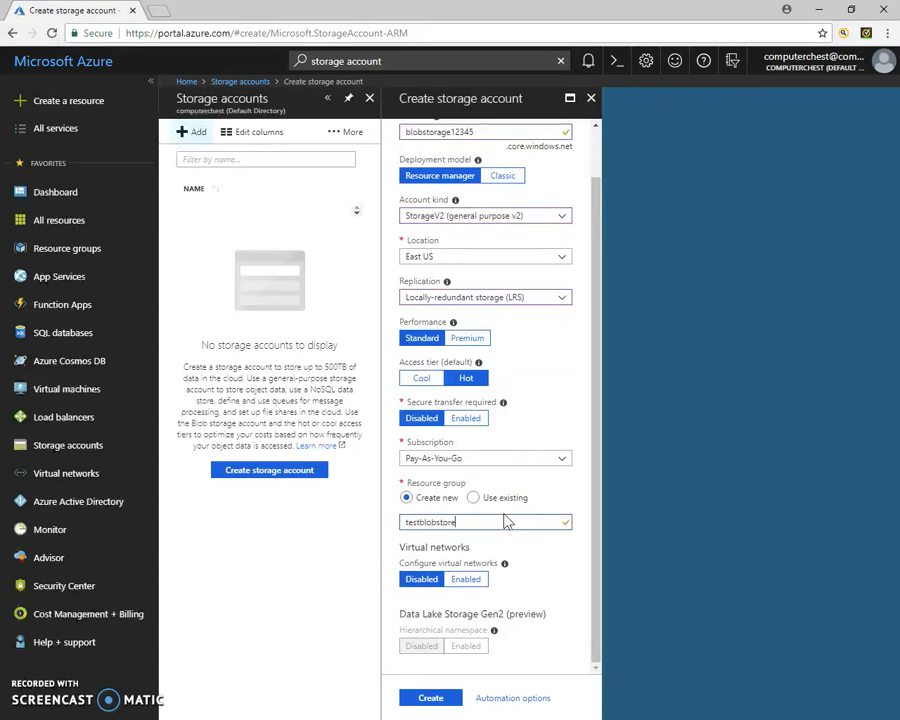
click(438, 698)
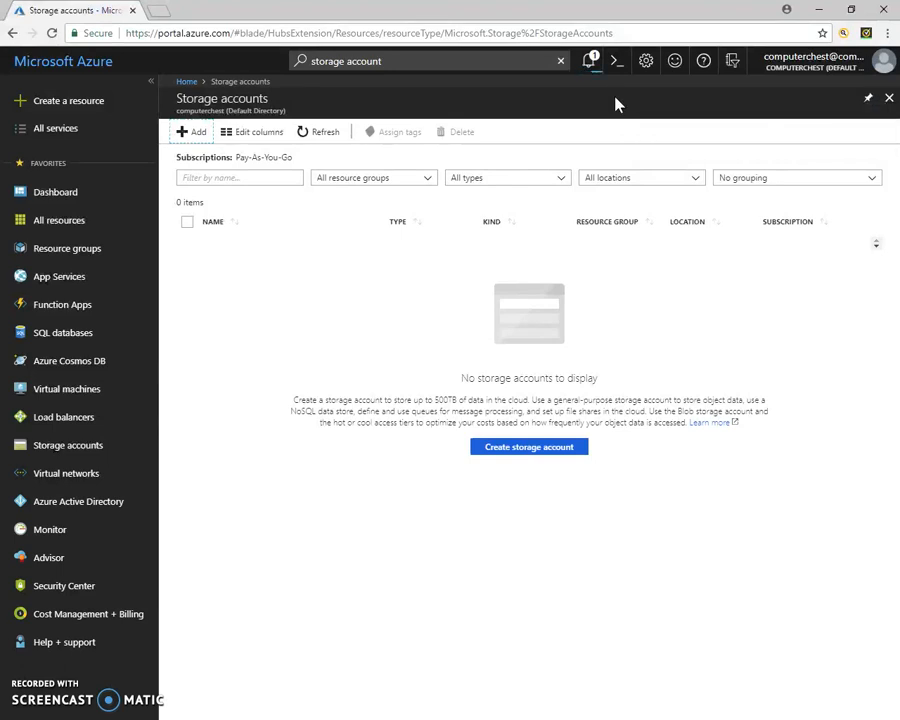
- Refresh the storage accounts list and open the blob containers of blobstorage12345
click(602, 103)
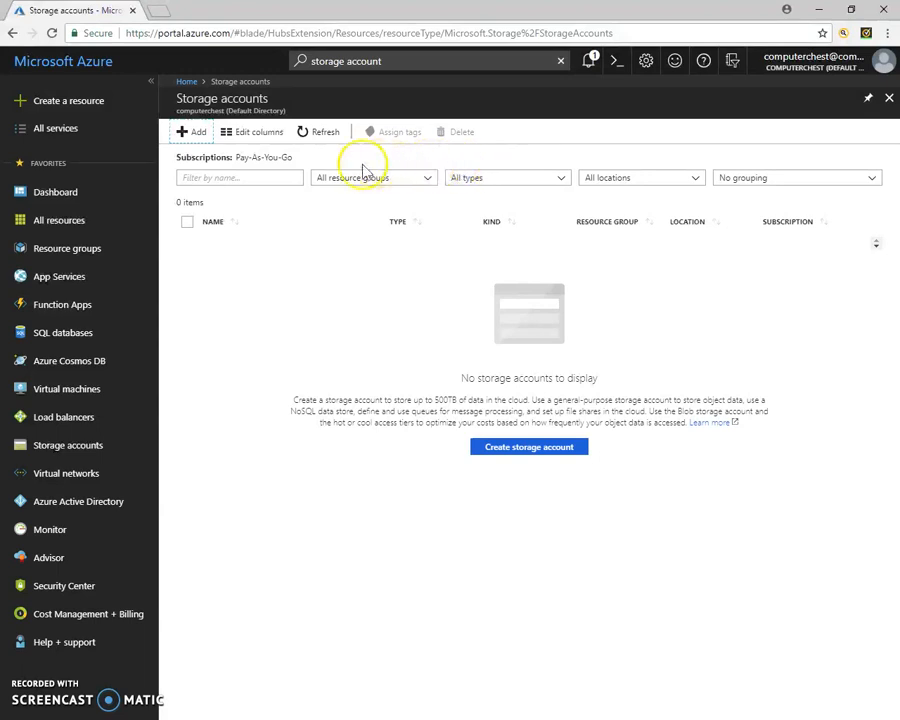
click(328, 138)
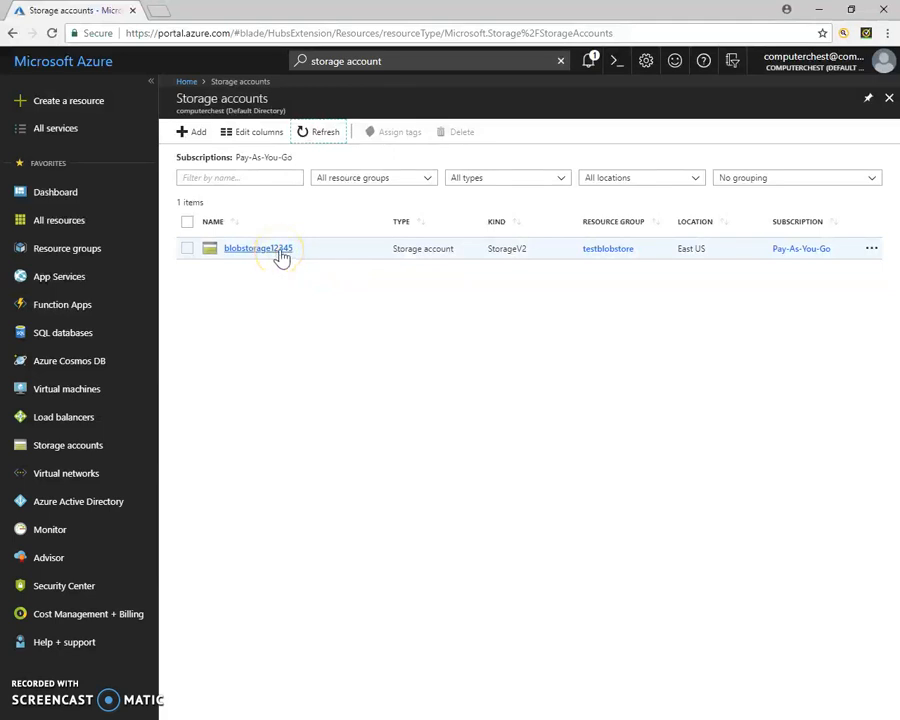
click(282, 258)
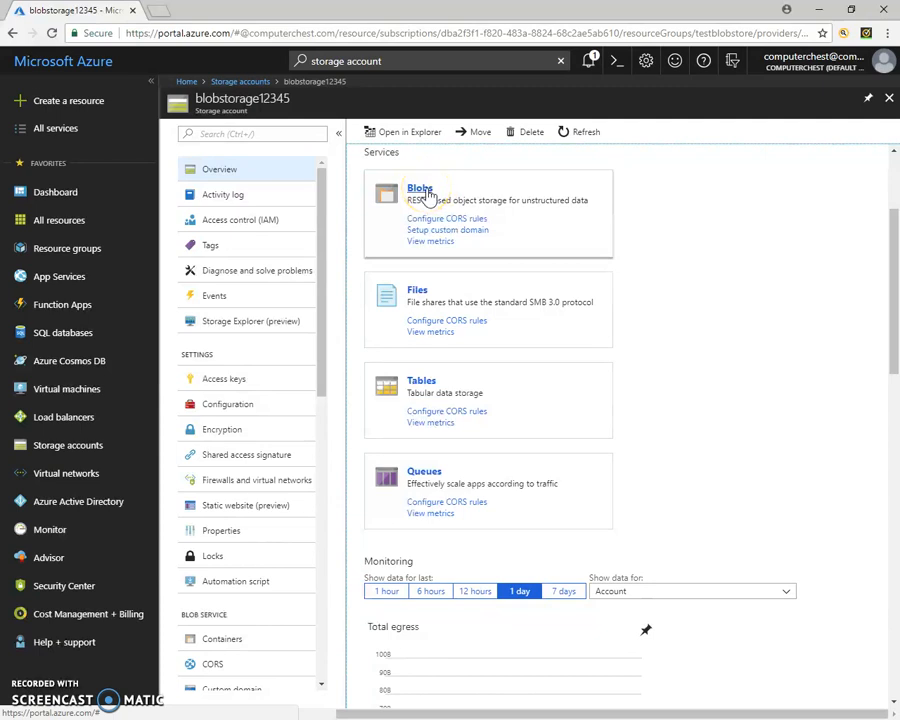
click(516, 203)
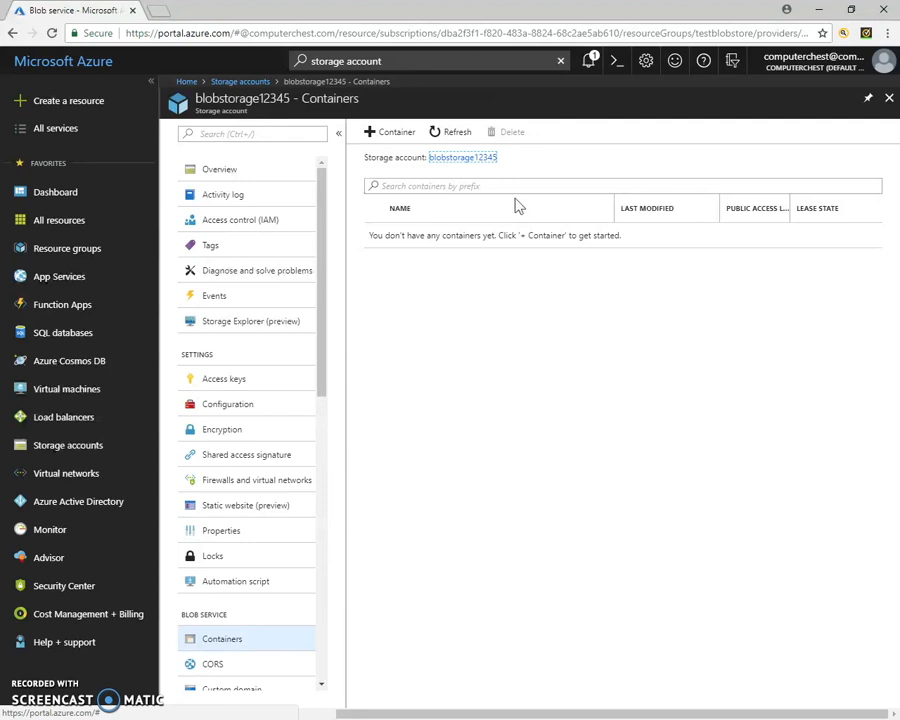
- Create a container named myfirstcontainer with the public access level Private (no anonymous access)
click(400, 141)
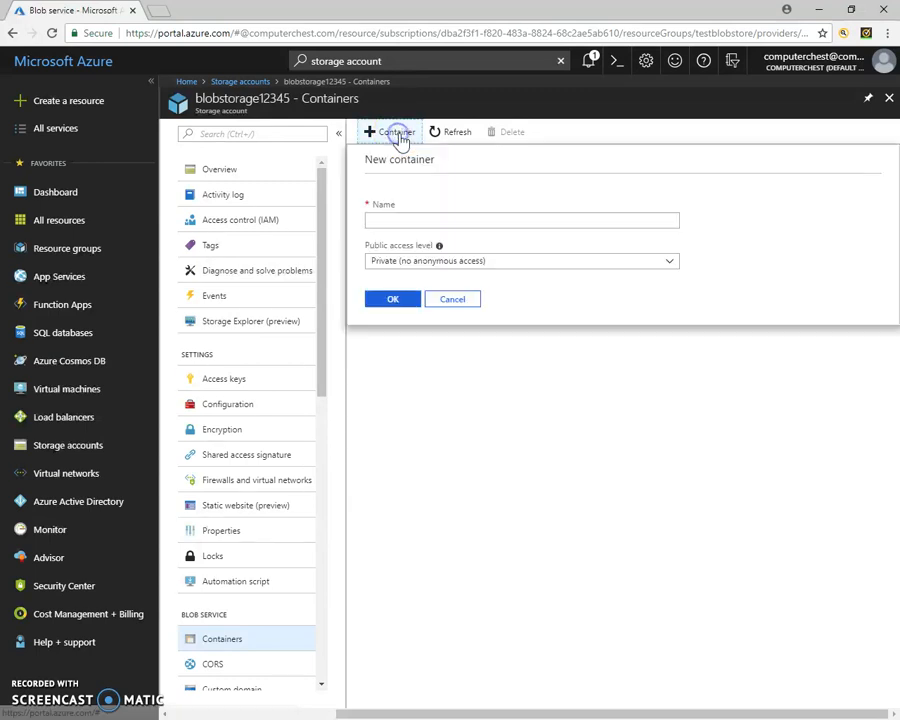
click(397, 220)
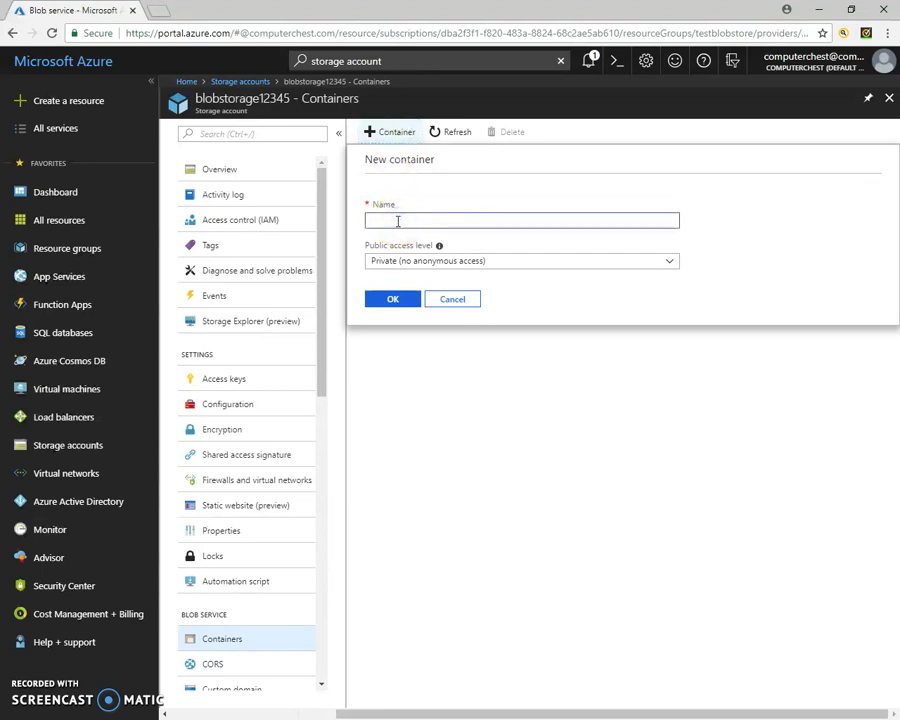
text(my)
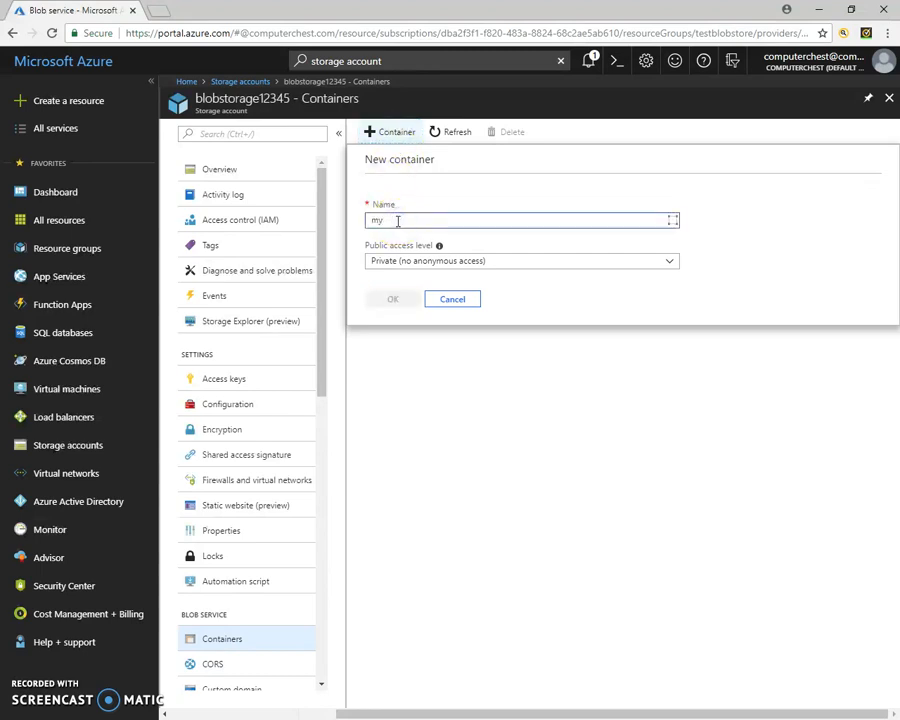
text(firstcontainer)
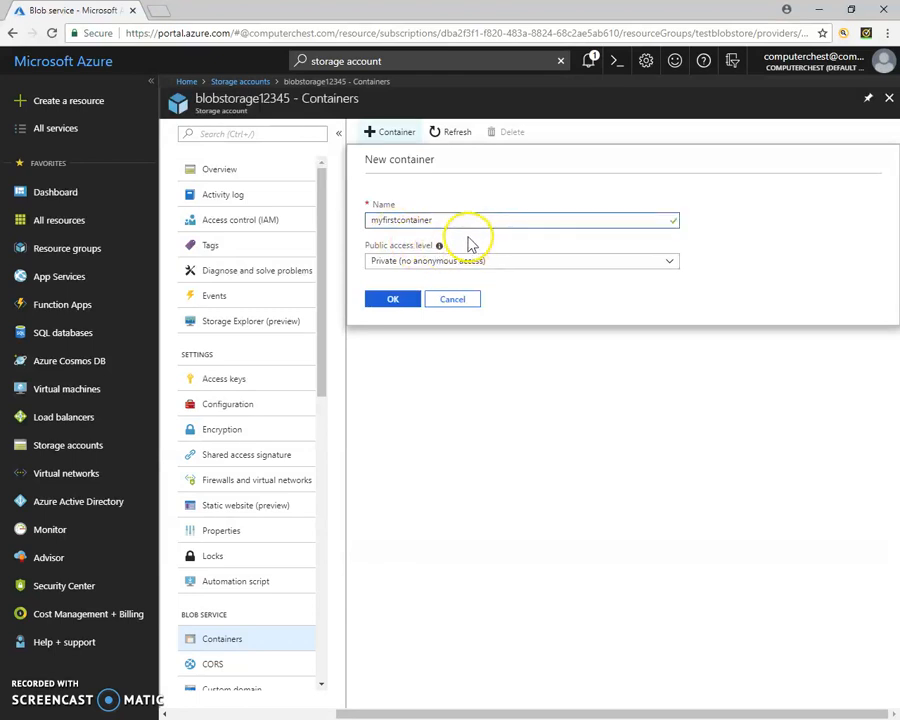
click(419, 268)
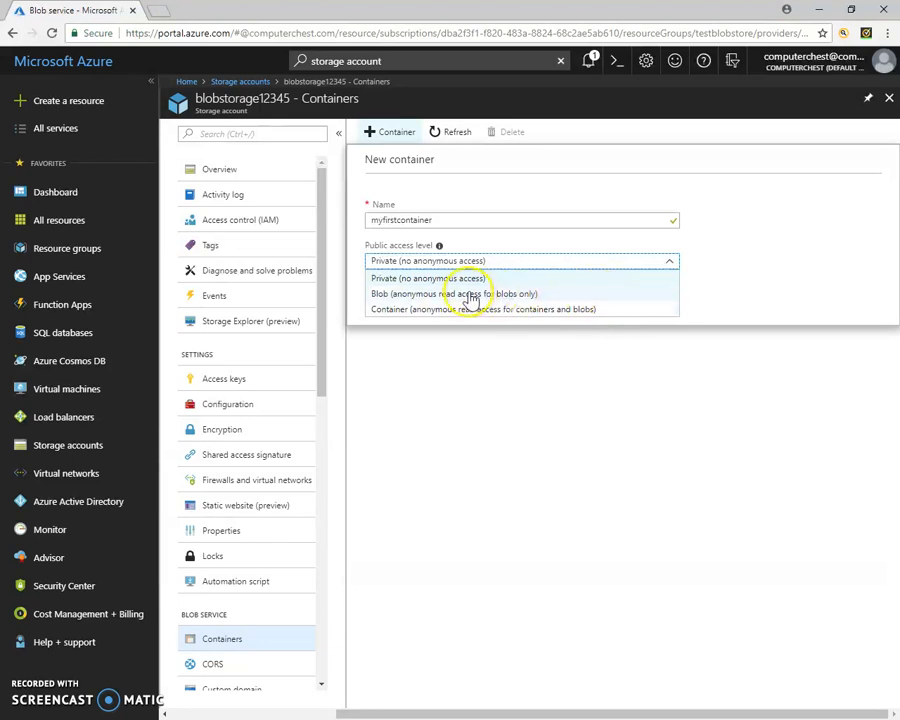
click(565, 312)
click(478, 237)
mouse_move(442, 246)
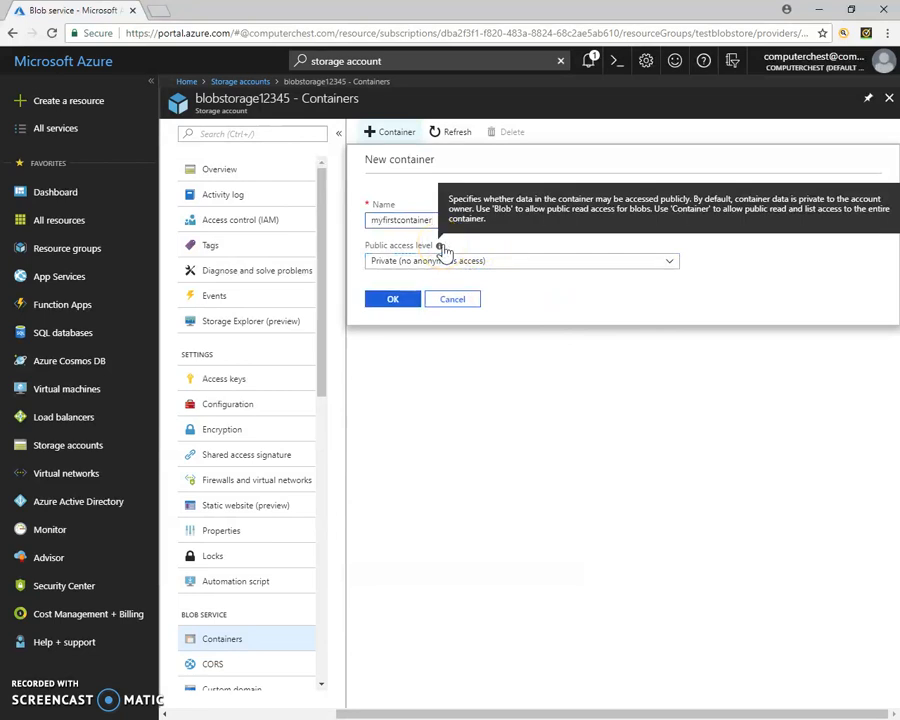
click(462, 249)
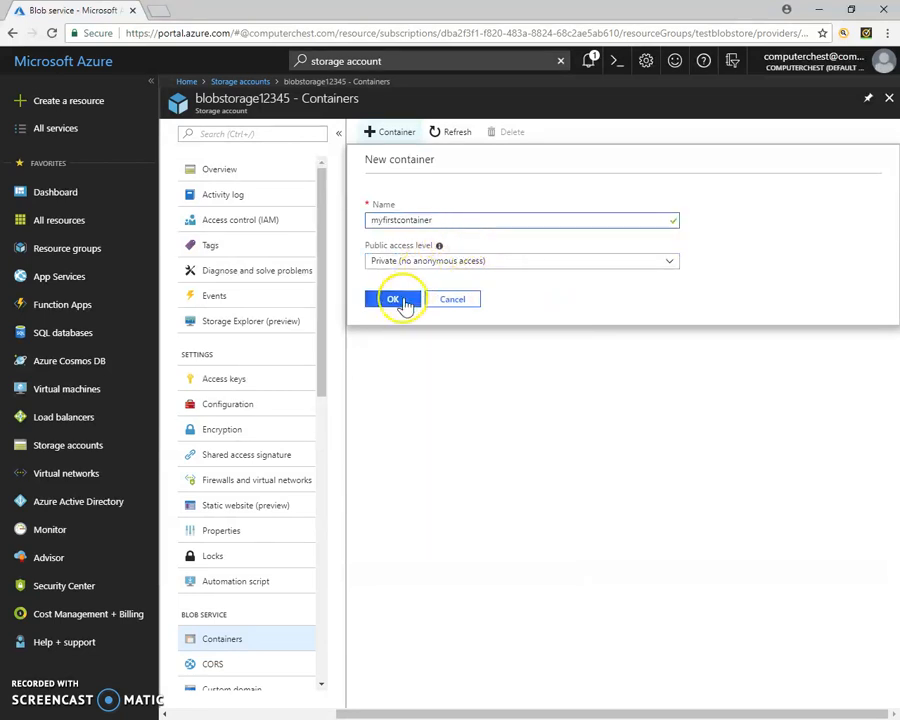
click(401, 302)
click(402, 299)
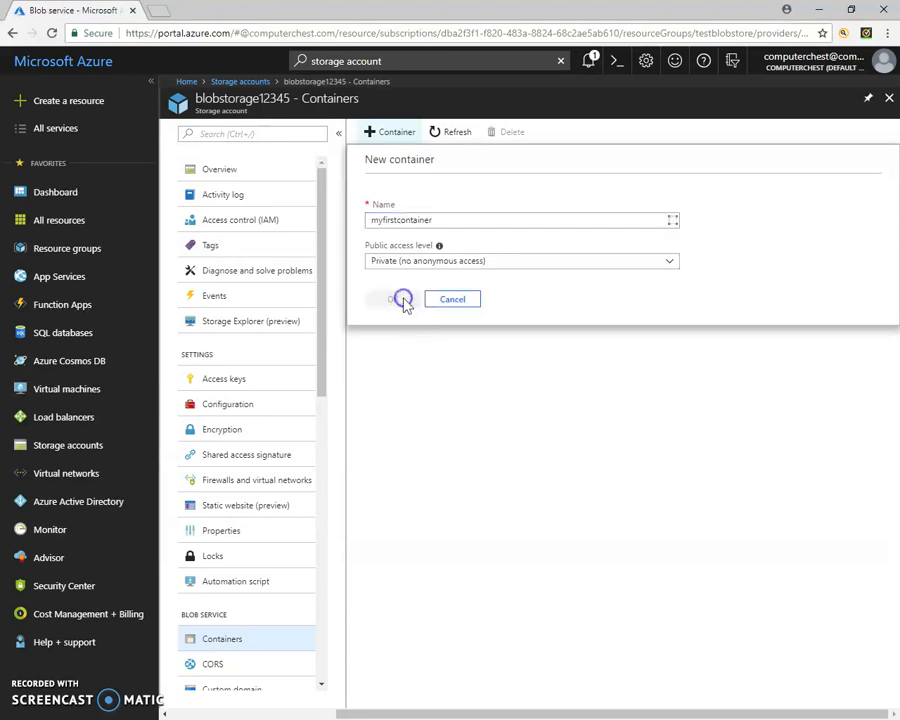
click(464, 279)
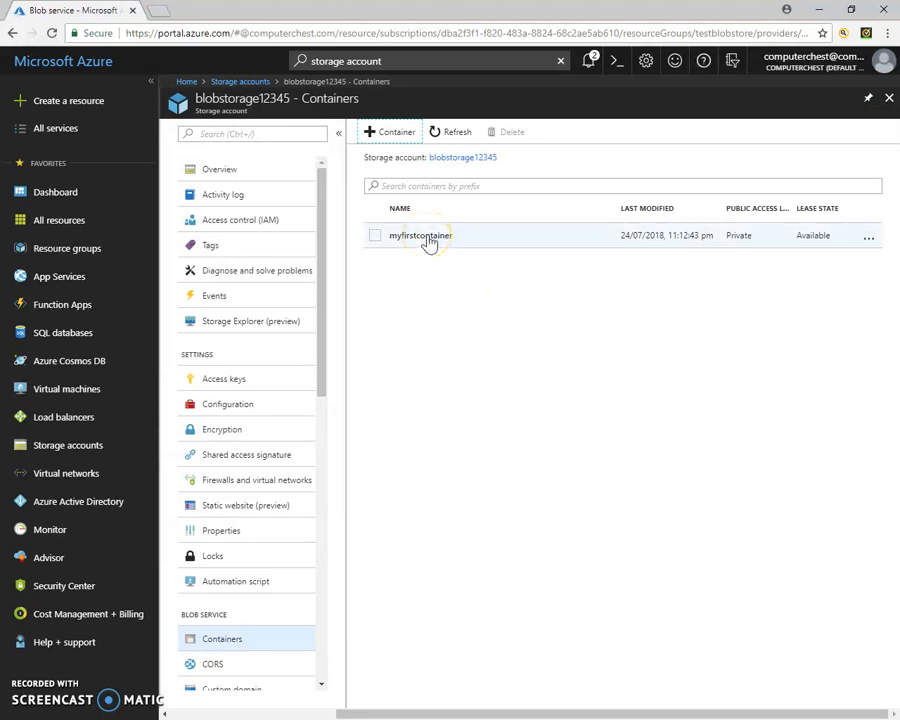
- Open myfirstcontainer and upload the file youtube.jpg from the Delivered folder as a blob
click(424, 237)
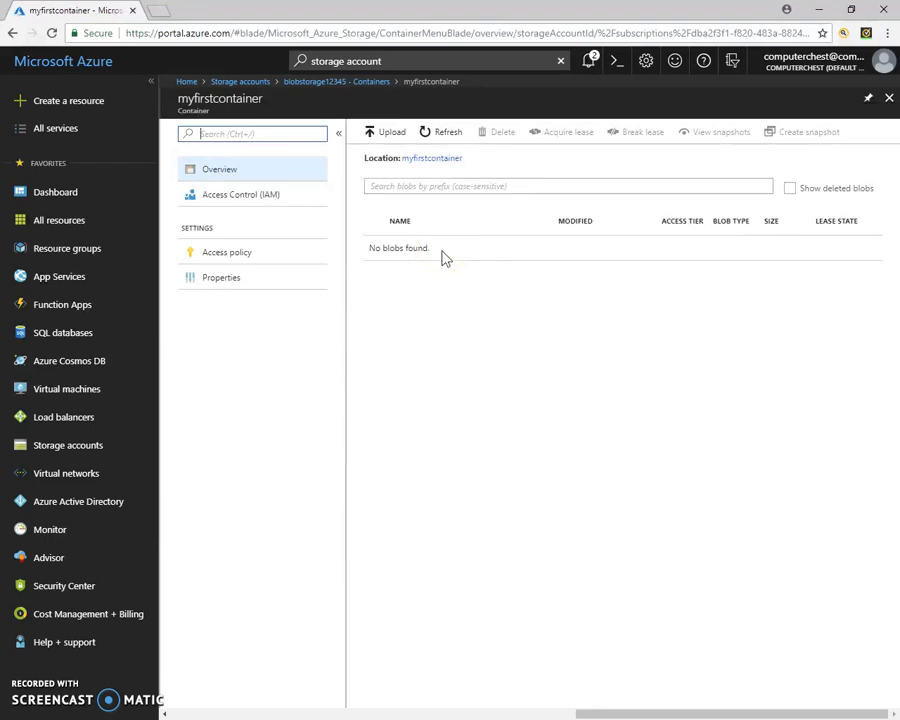
click(397, 137)
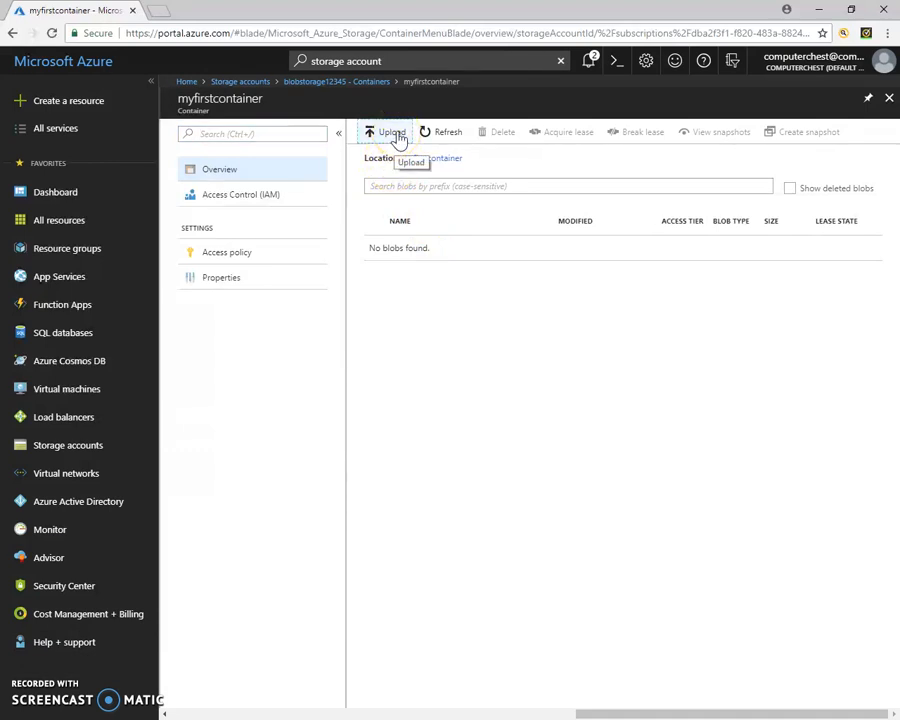
click(397, 134)
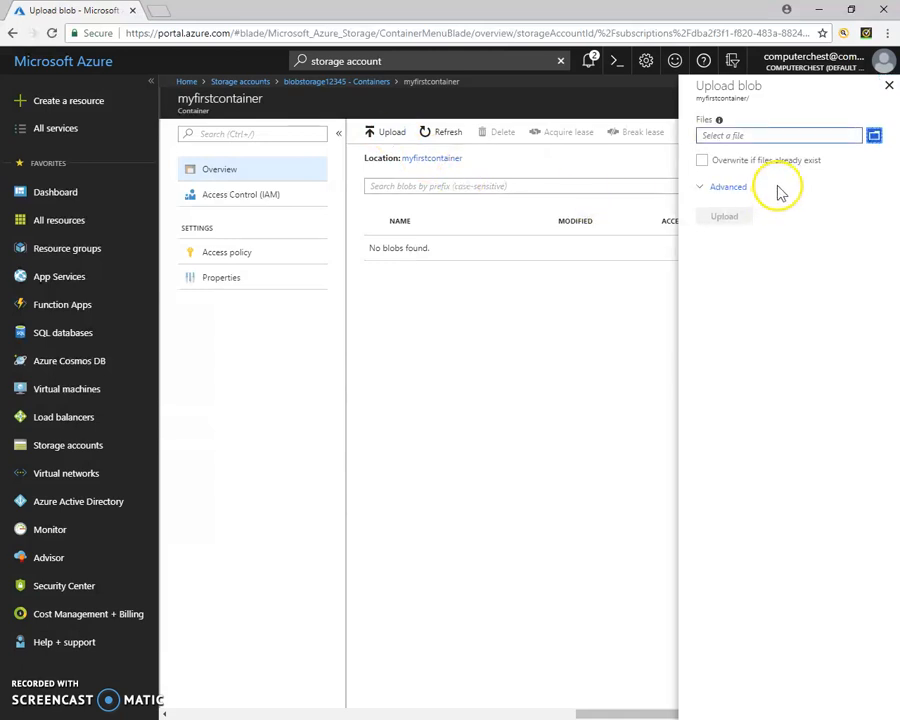
click(874, 136)
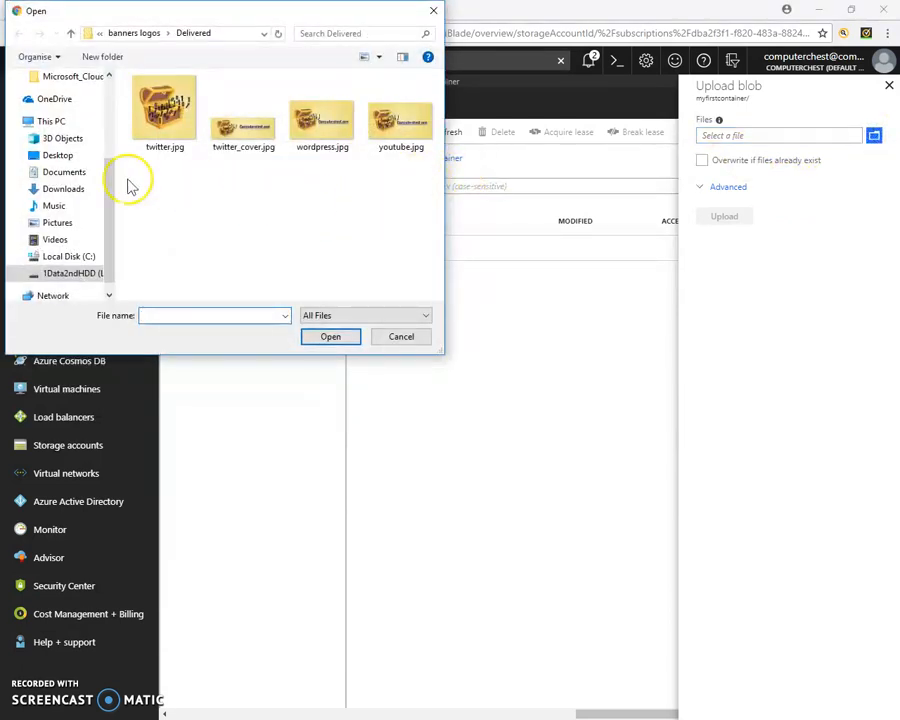
click(401, 140)
click(342, 340)
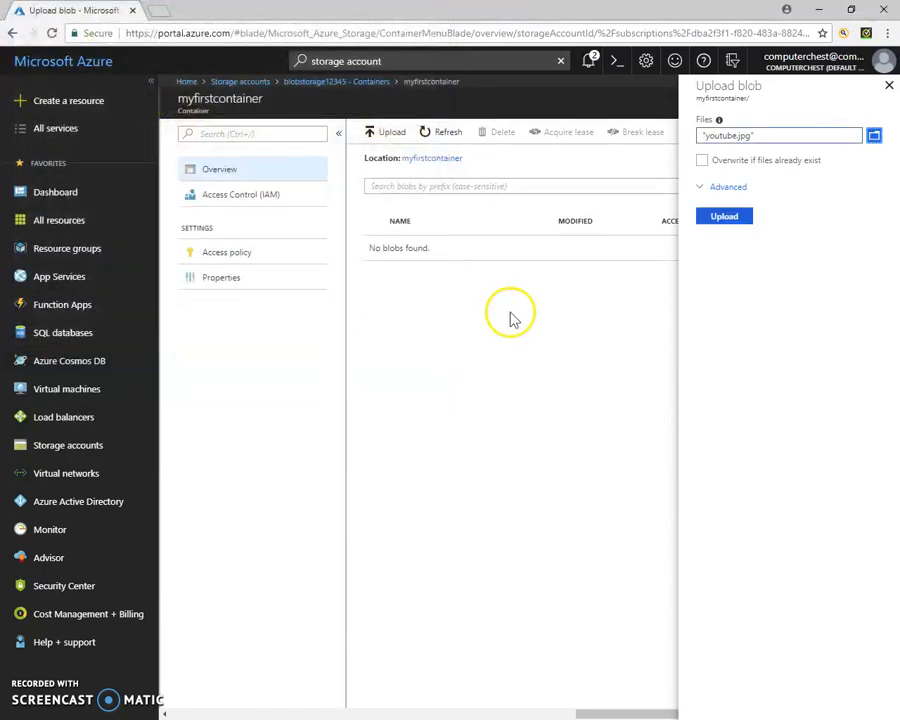
click(726, 218)
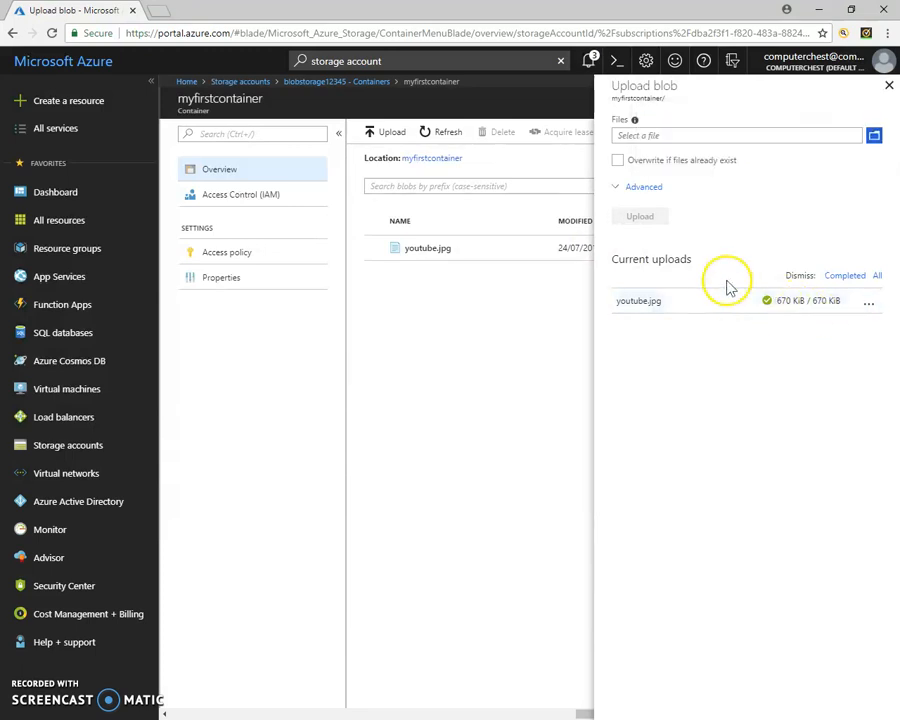
click(889, 88)
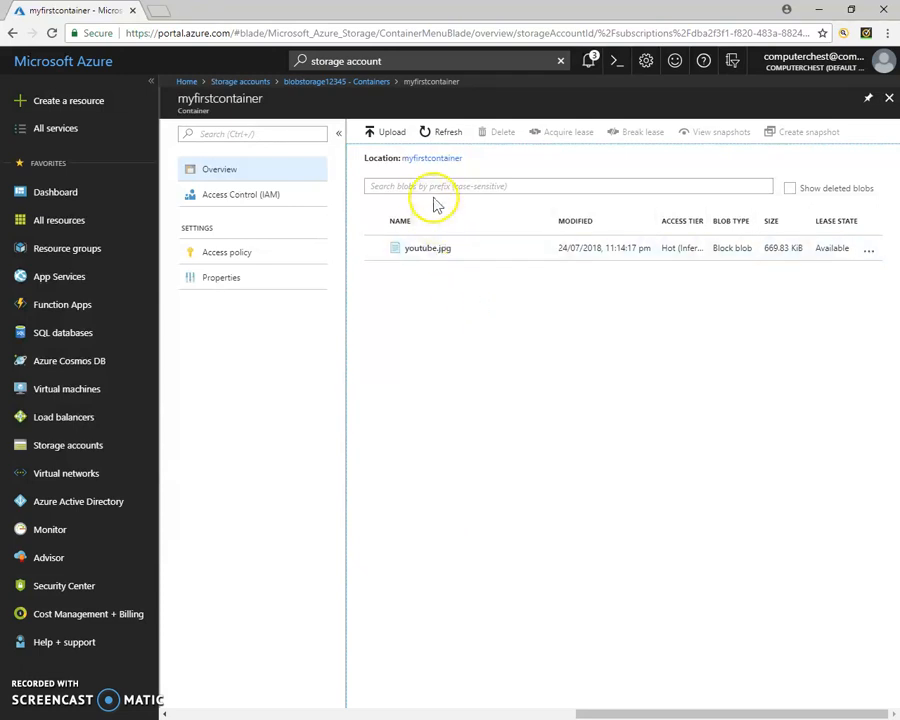
click(437, 163)
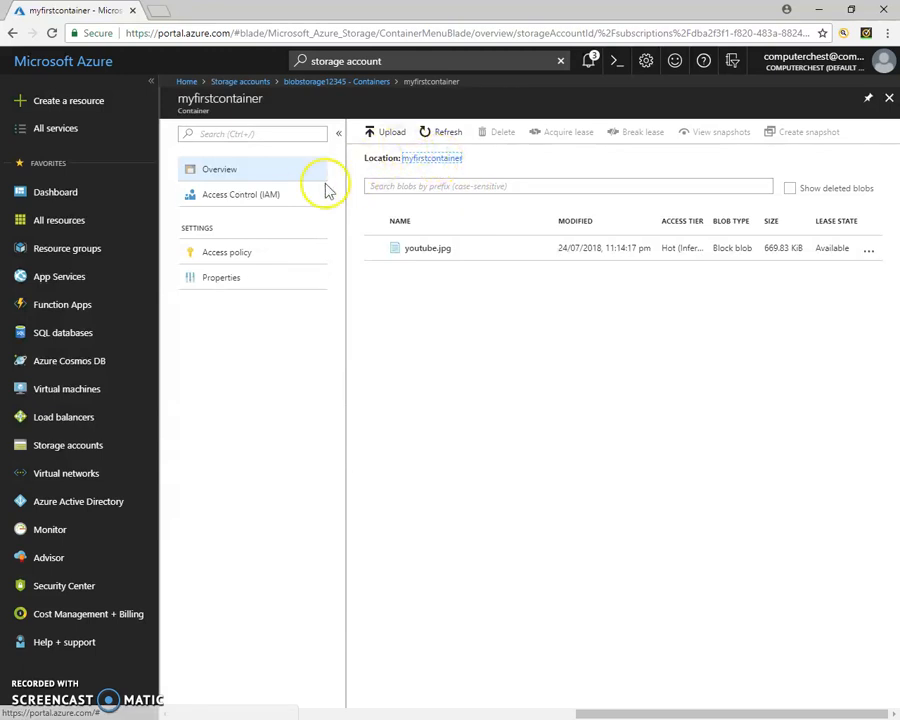
- Return to the containers of blobstorage12345 and start a new container named my2ndcontainer
click(347, 84)
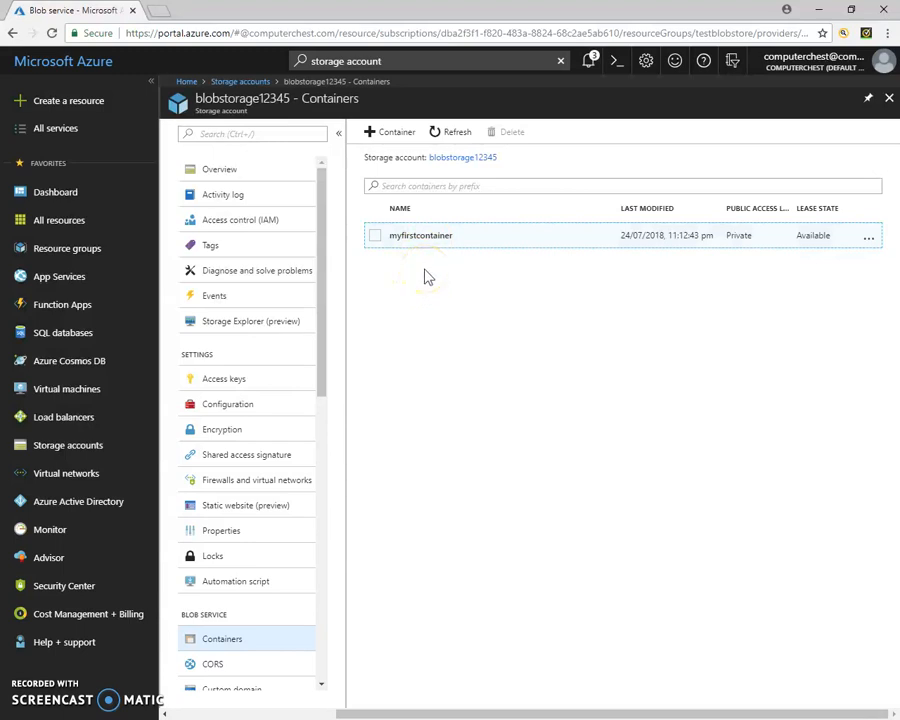
click(400, 136)
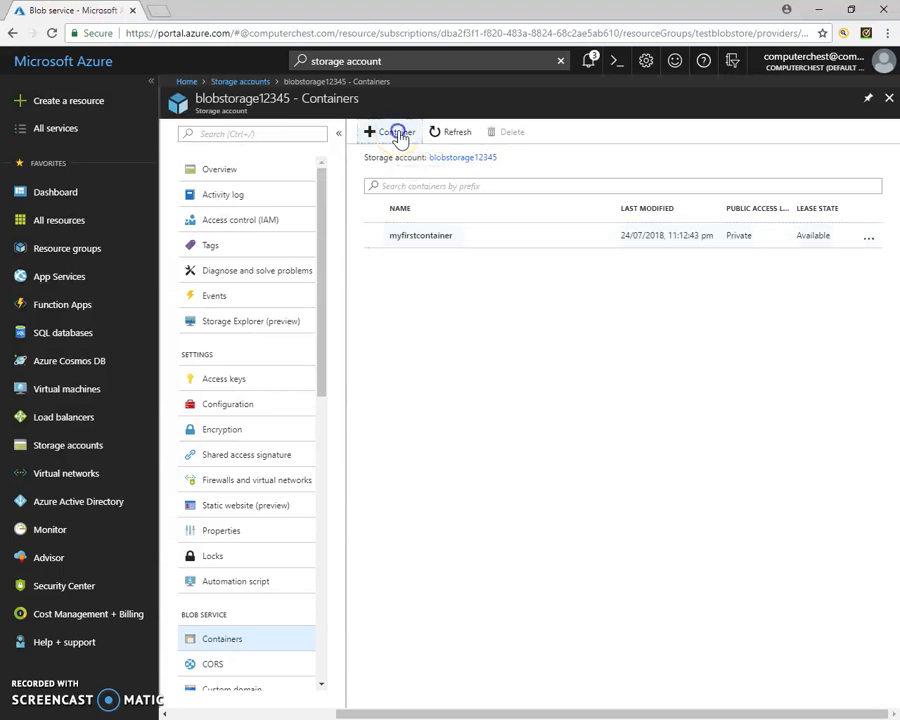
click(446, 221)
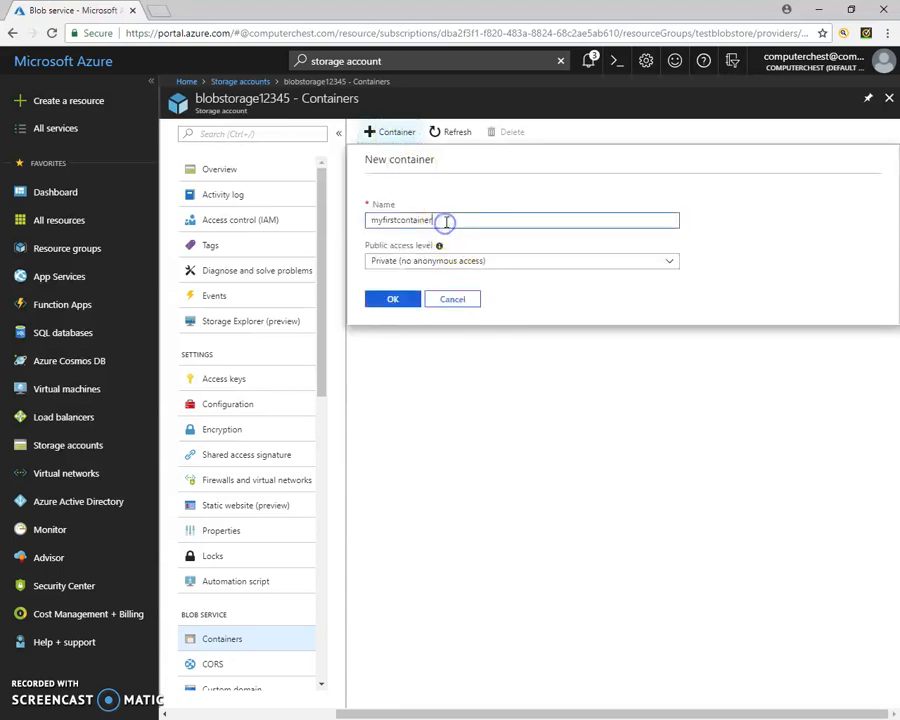
key(Left)
key(Left)
key(Left)
key(Delete)
key(Delete)
key(Delete)
key(Delete)
key(Delete)
text(2nd)
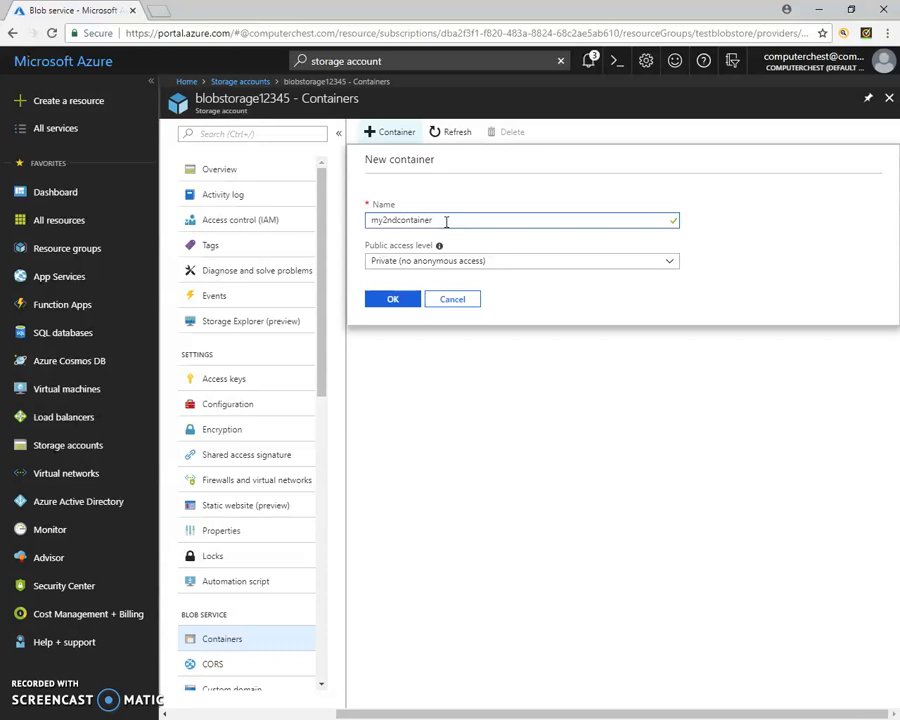
- Set the public access level to Blob (anonymous read access for blobs only) and create the container
click(474, 262)
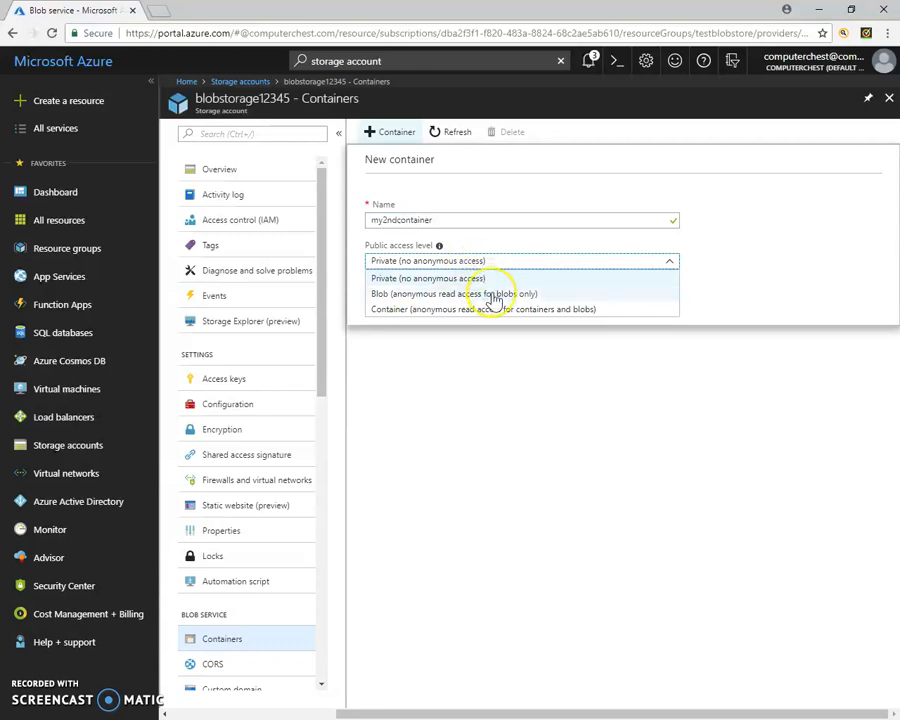
click(490, 294)
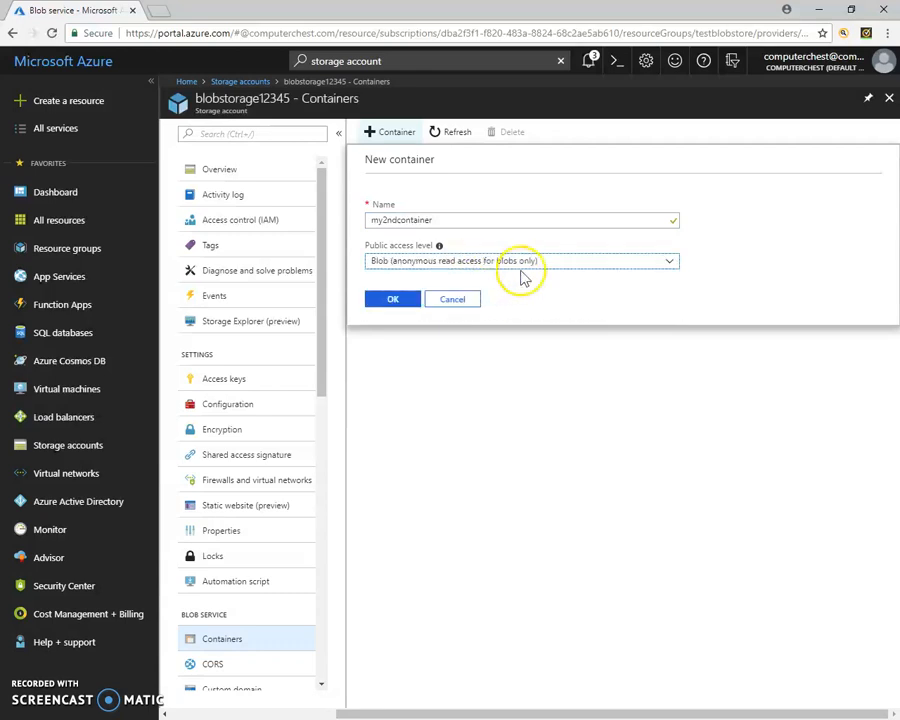
click(401, 304)
click(401, 304)
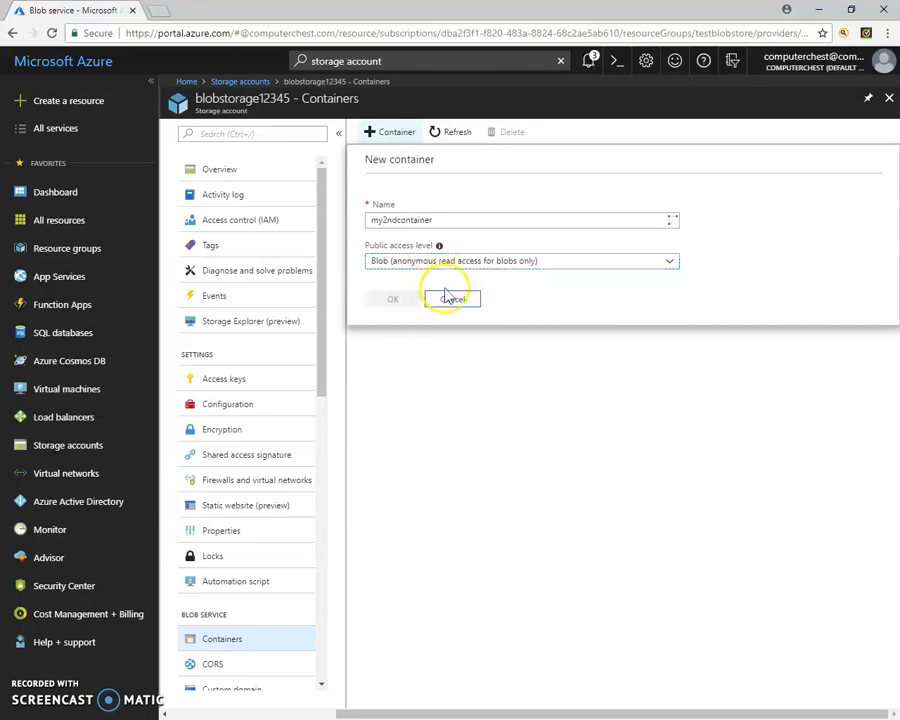
- Open my2ndcontainer and upload youtube.jpg from the Delivered folder as a blob
click(443, 266)
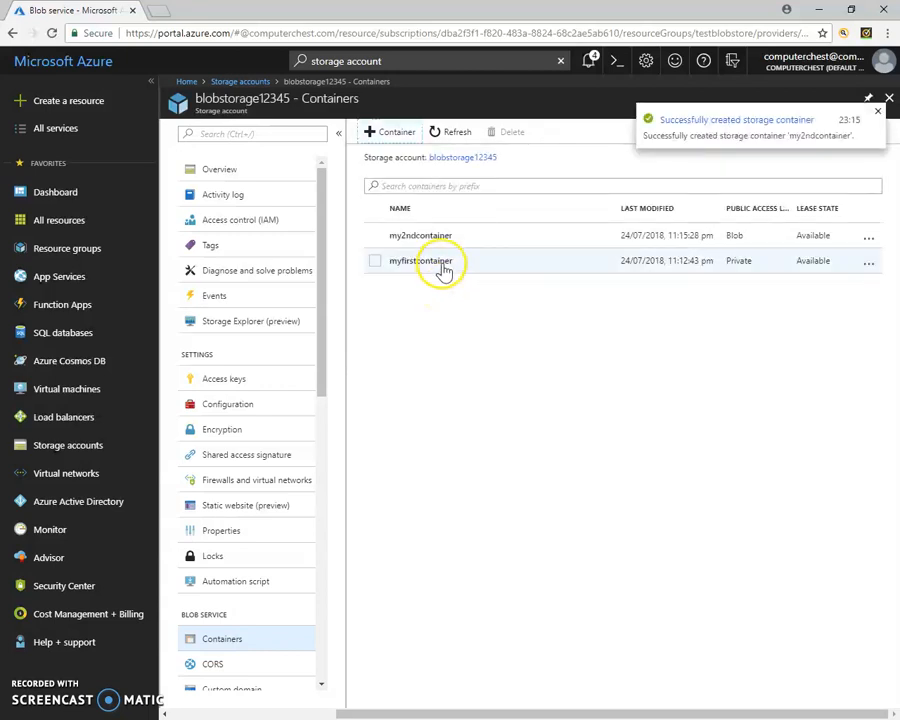
click(447, 244)
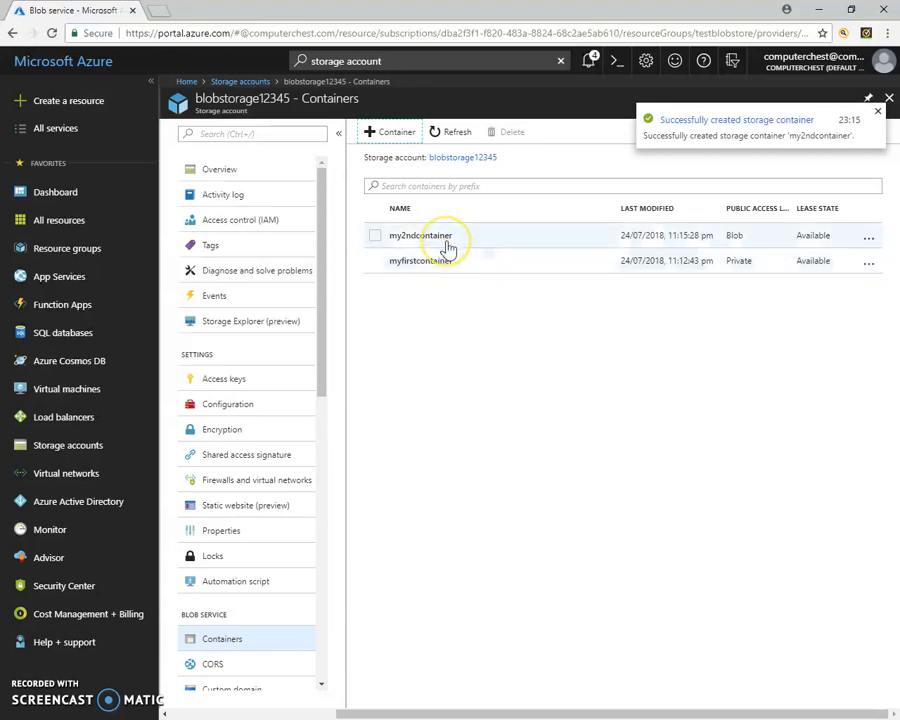
click(445, 270)
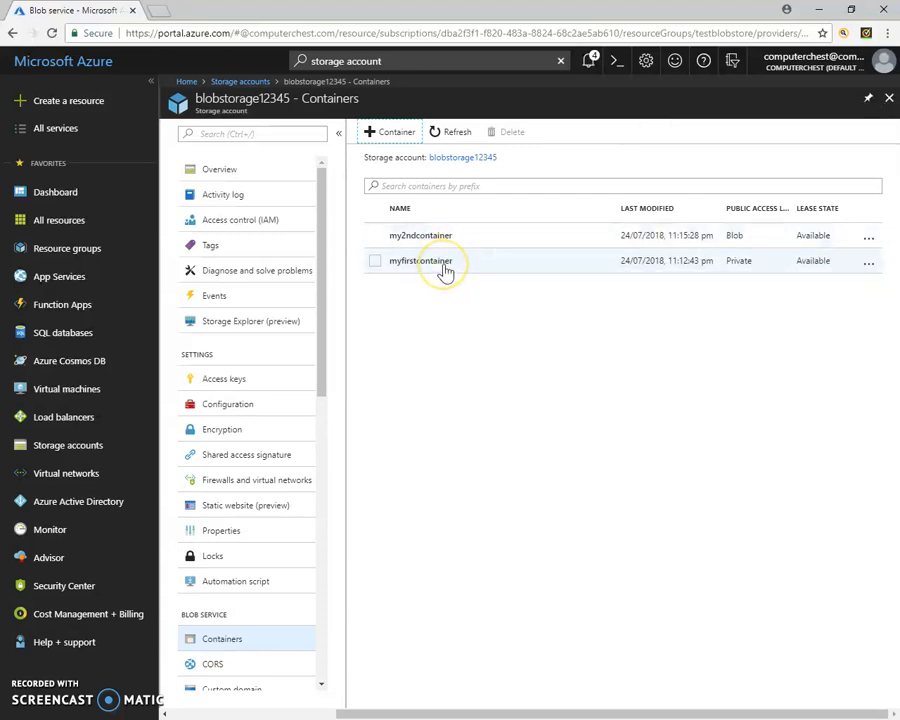
click(447, 238)
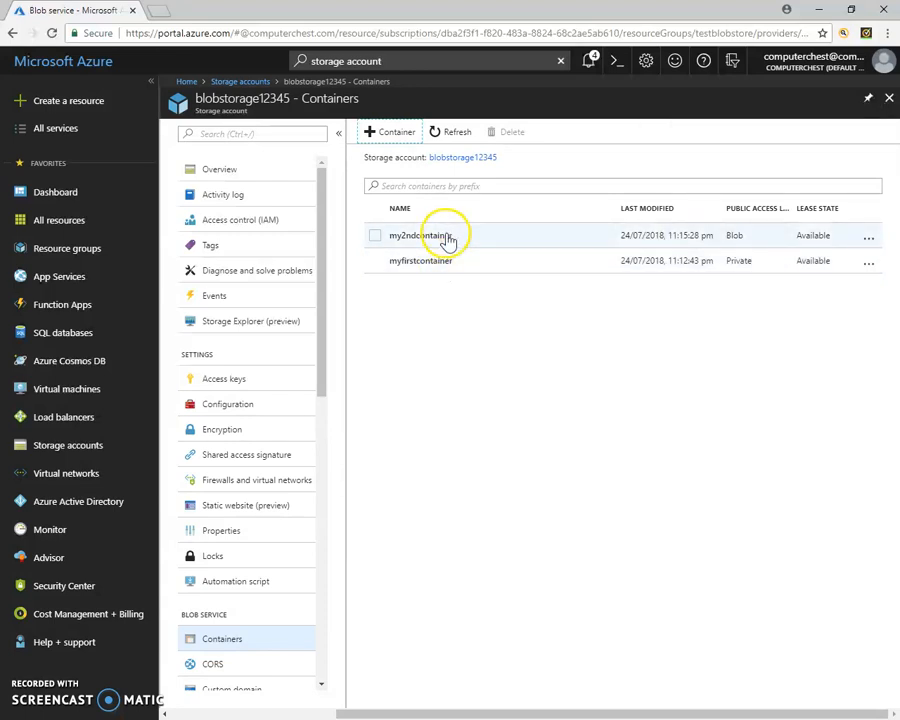
click(447, 240)
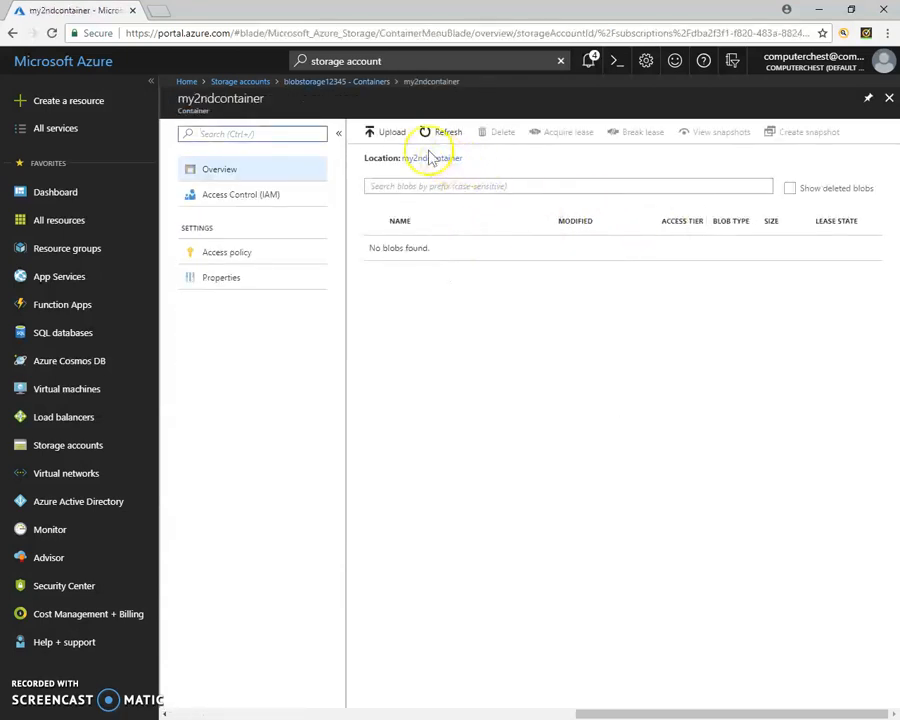
click(393, 135)
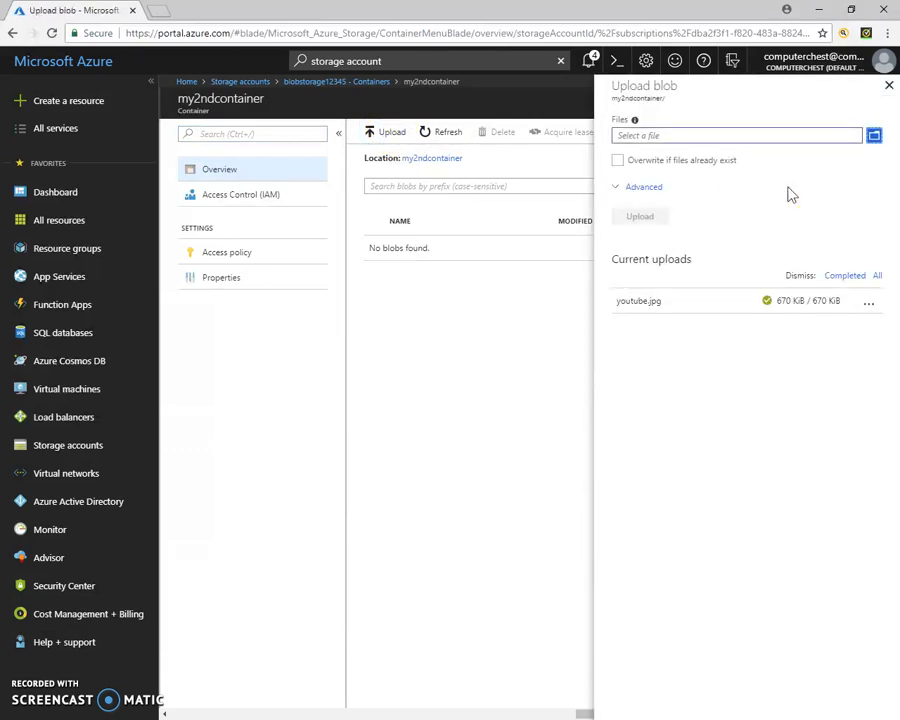
click(875, 139)
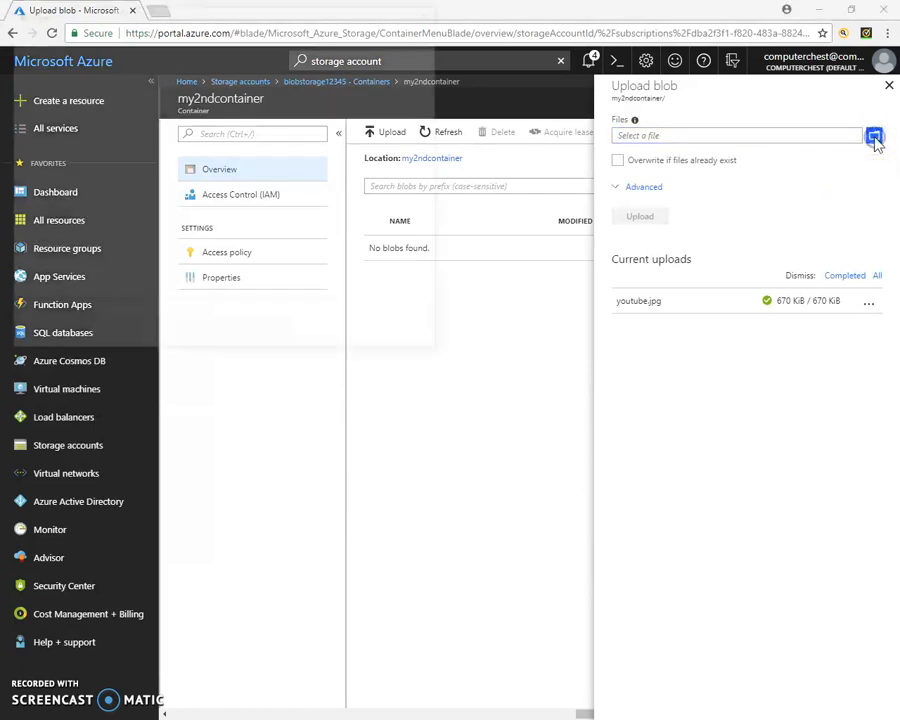
click(404, 134)
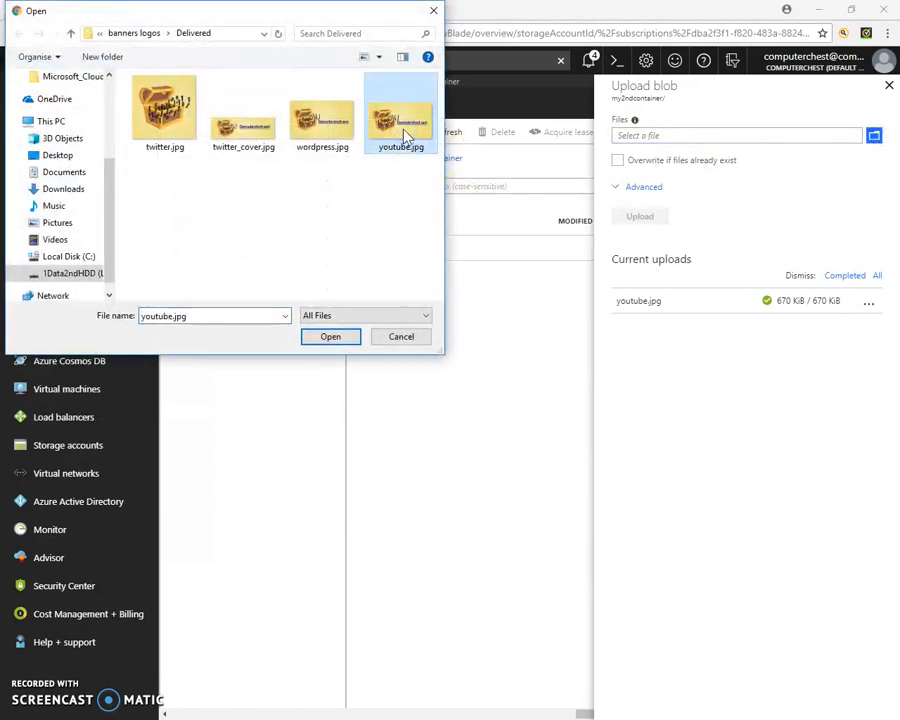
click(342, 340)
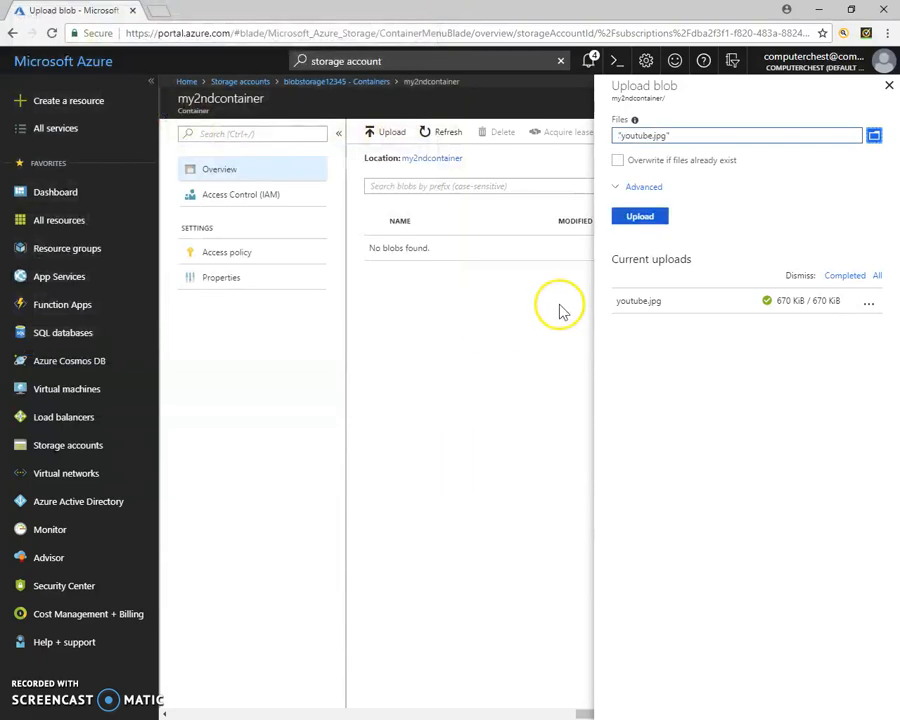
click(640, 220)
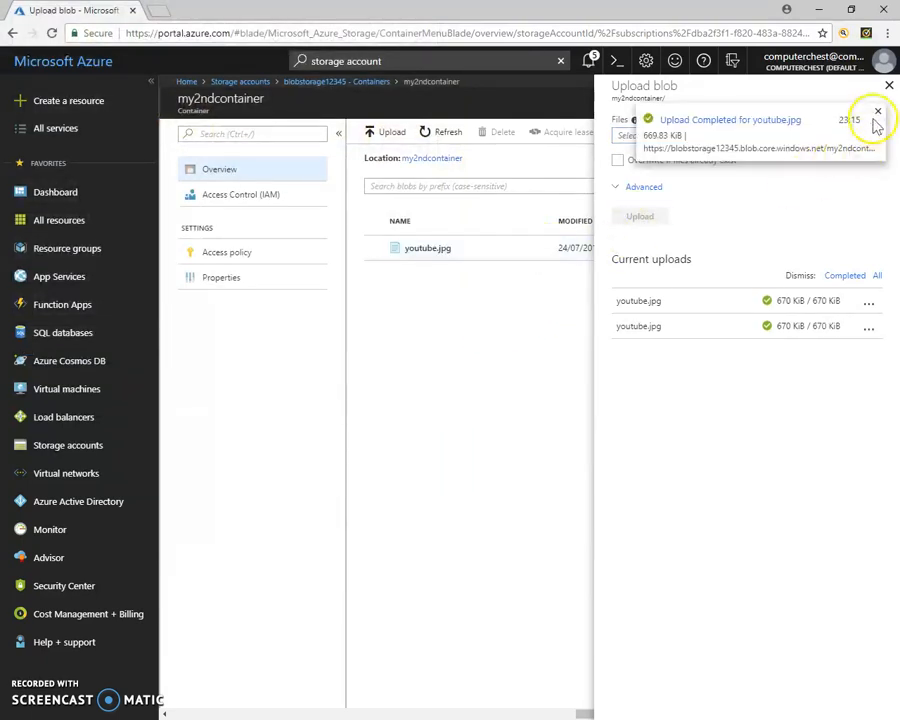
click(876, 113)
click(889, 88)
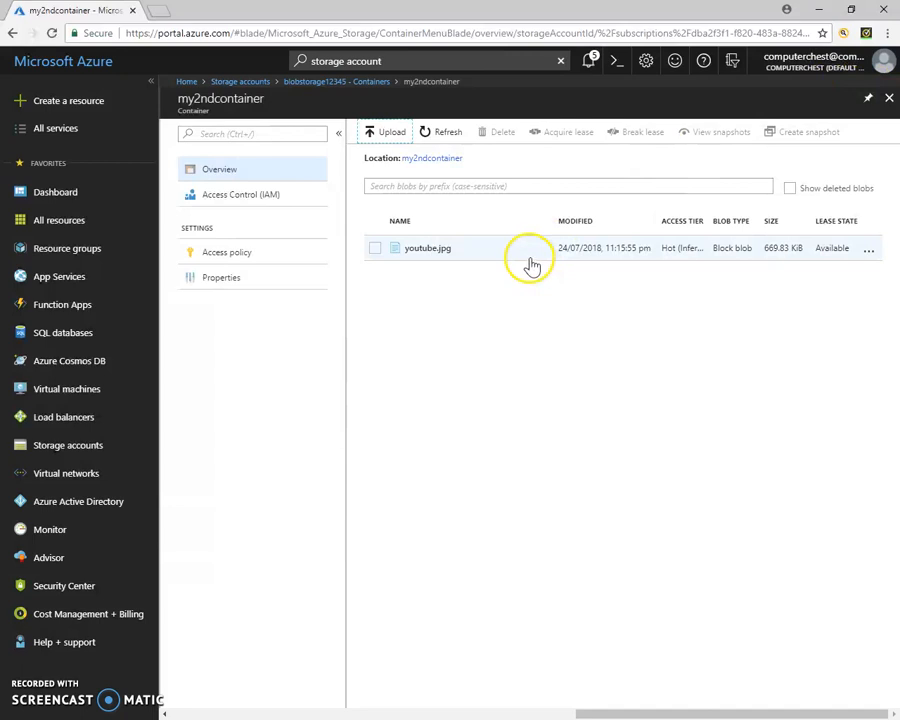
- Open myfirstcontainer and create a snapshot of its youtube.jpg blob
click(370, 83)
click(440, 266)
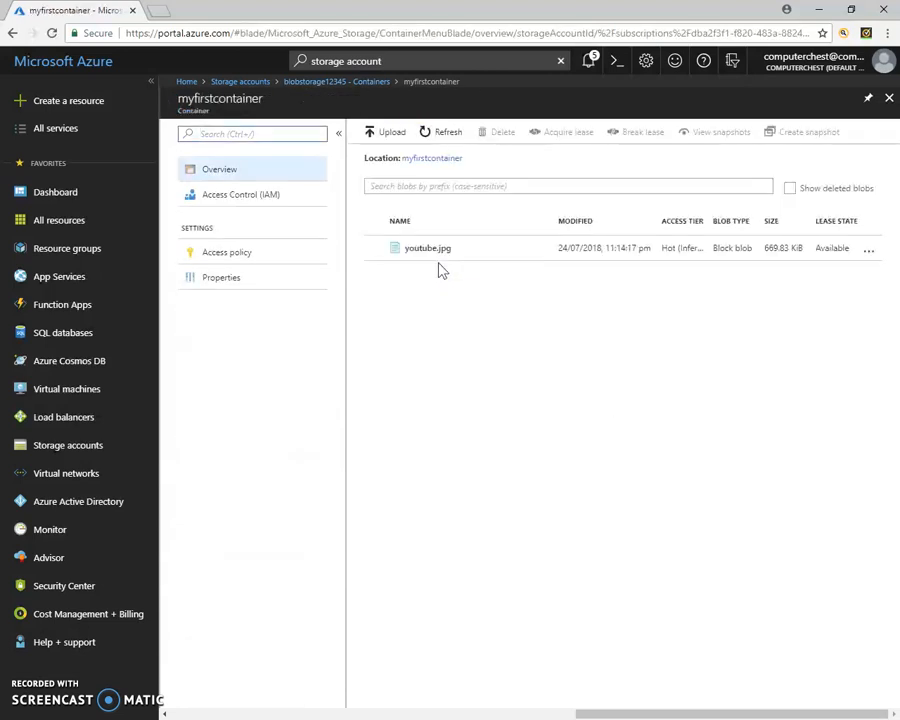
click(438, 249)
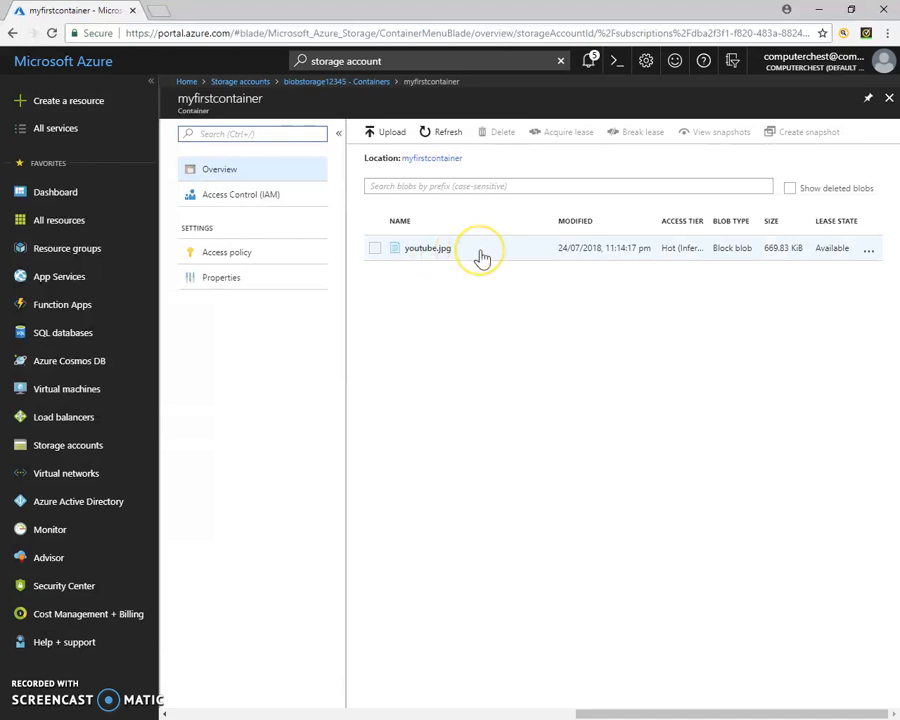
click(376, 250)
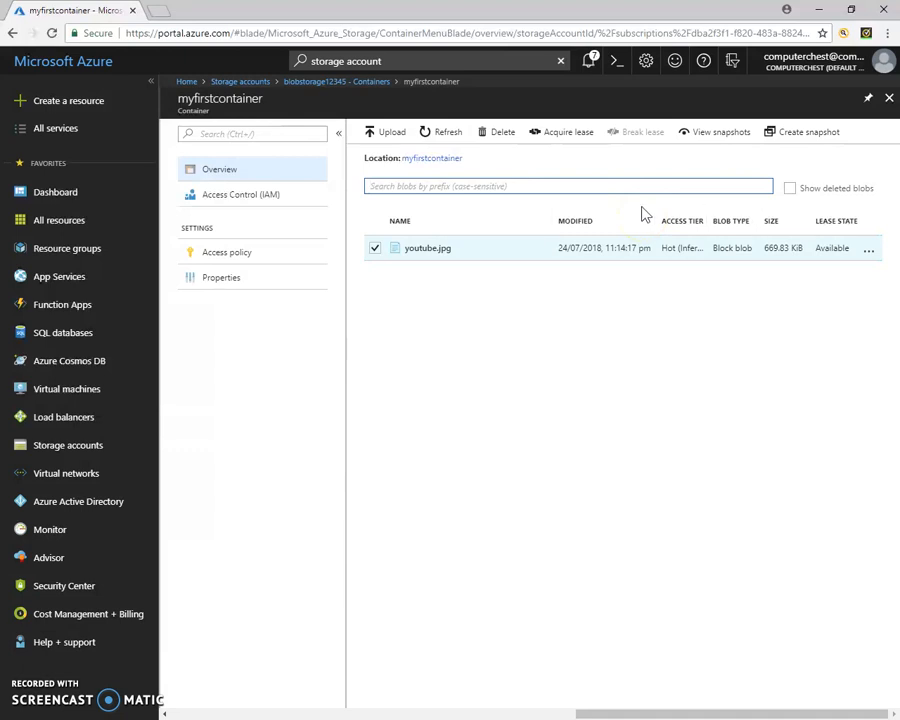
click(645, 248)
click(815, 140)
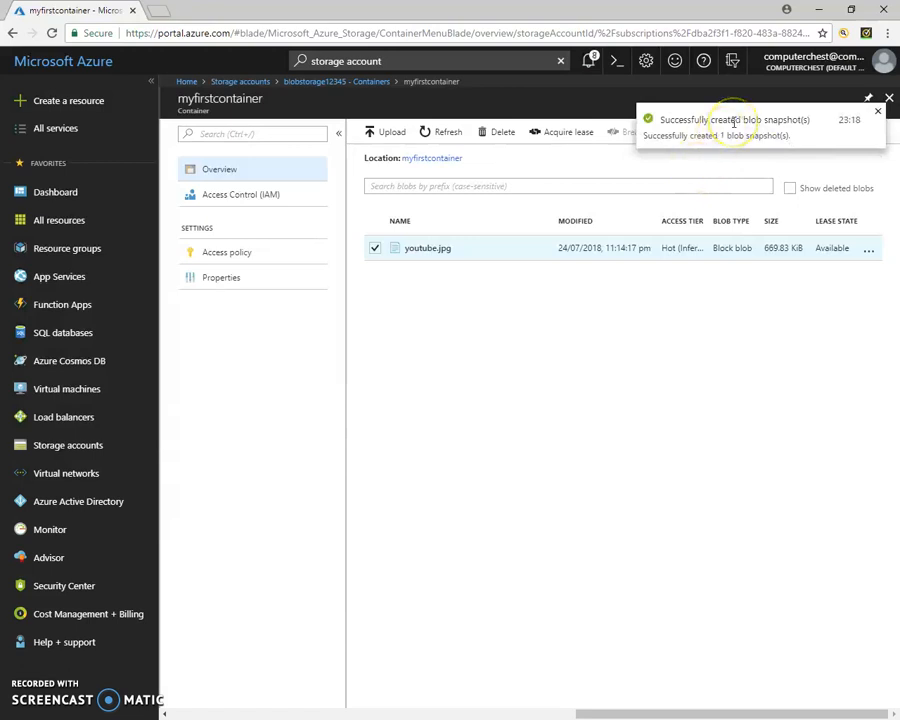
click(877, 110)
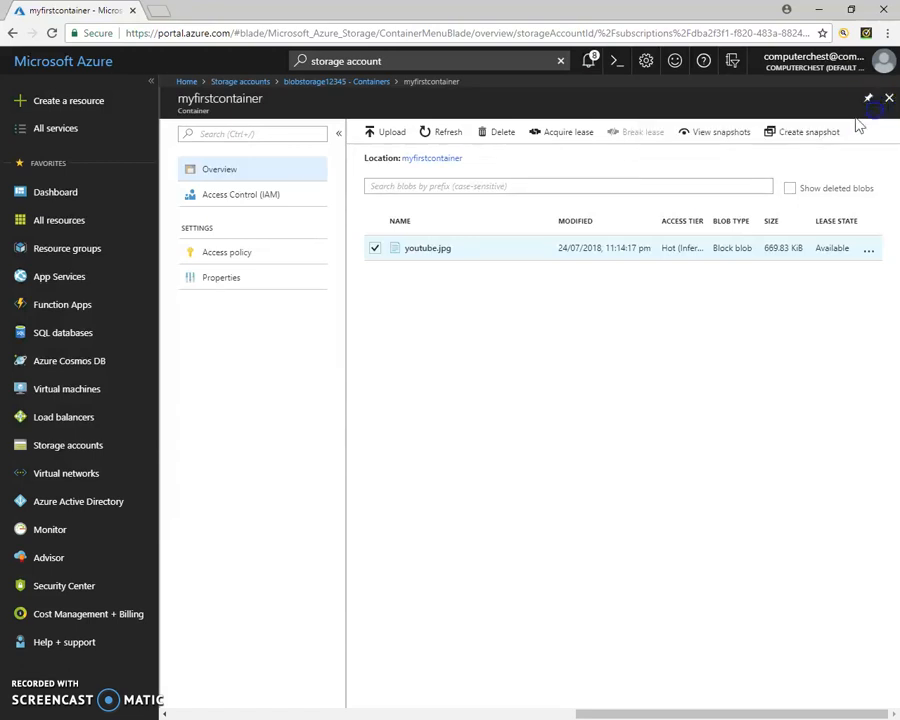
- View the snapshots of youtube.jpg in myfirstcontainer and delete the existing snapshot
click(728, 140)
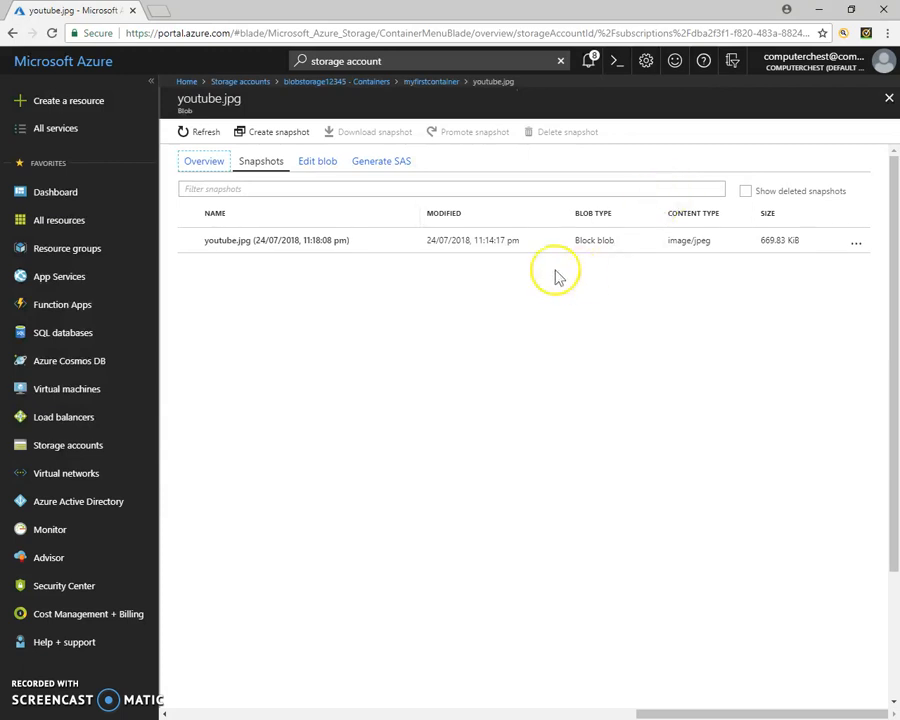
click(288, 247)
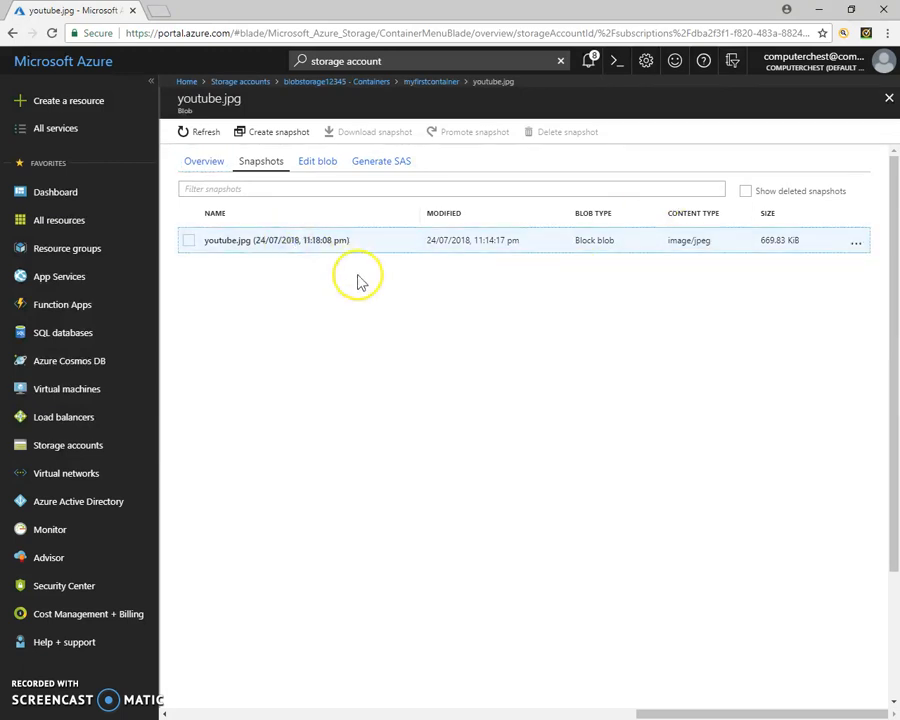
click(189, 243)
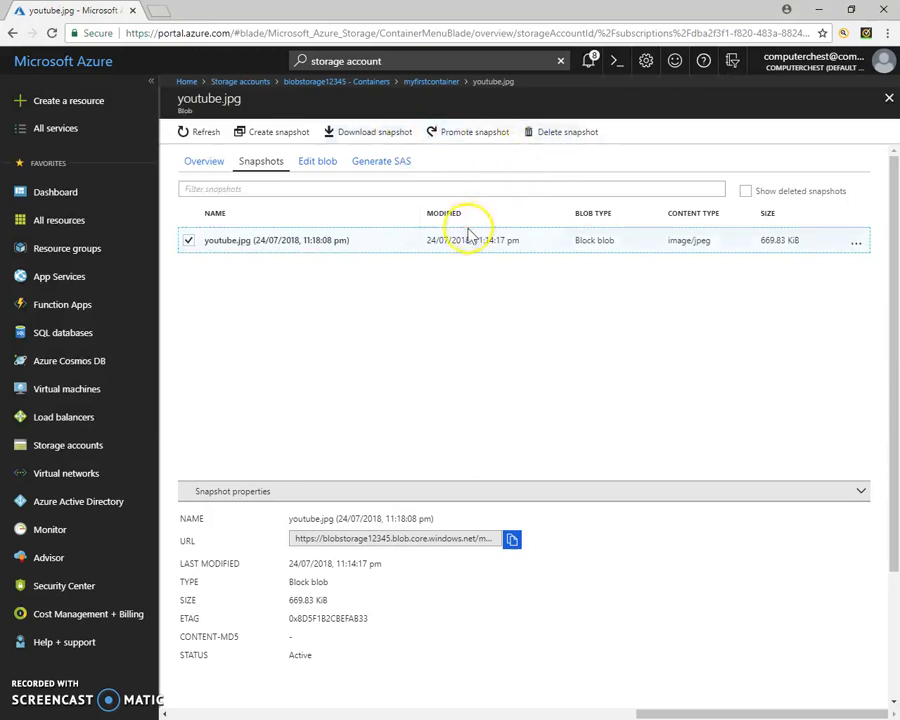
click(557, 140)
click(231, 229)
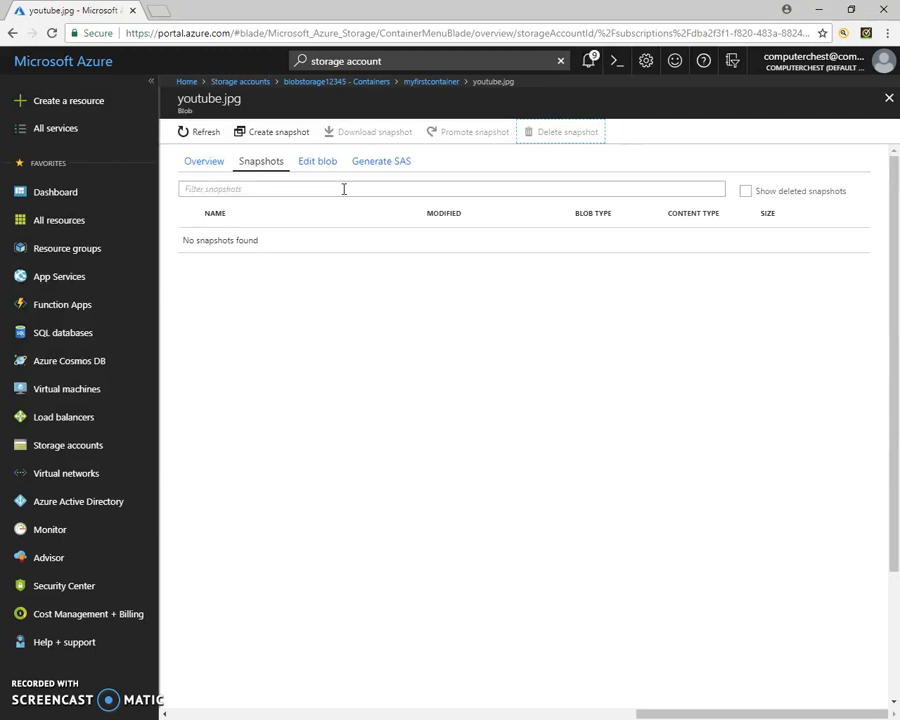
- Go back to the containers list, open the youtube.jpg blob in my2ndcontainer, and copy its URL
click(428, 86)
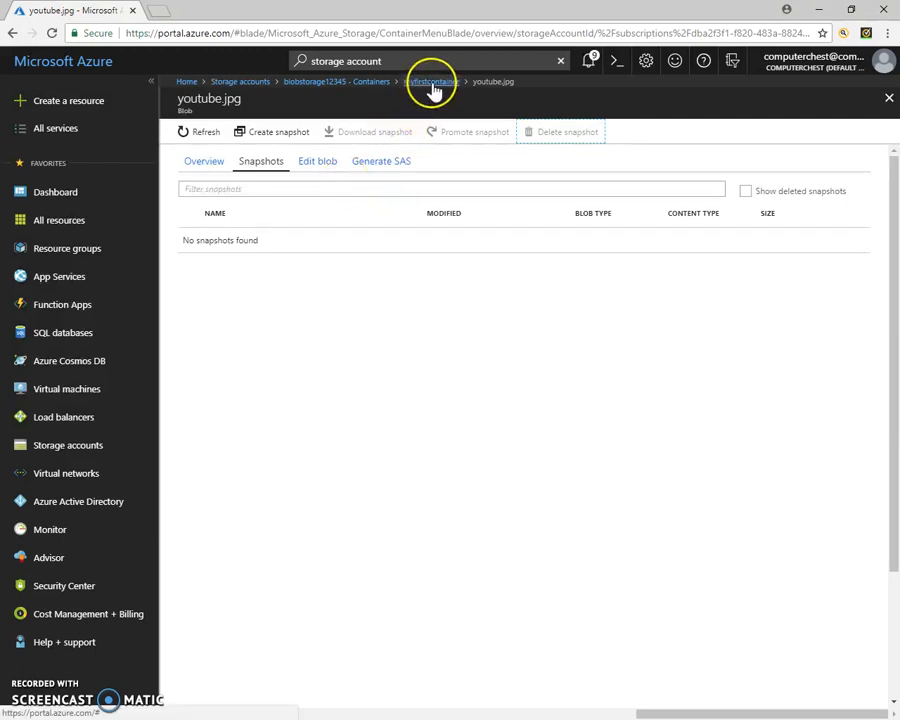
click(432, 85)
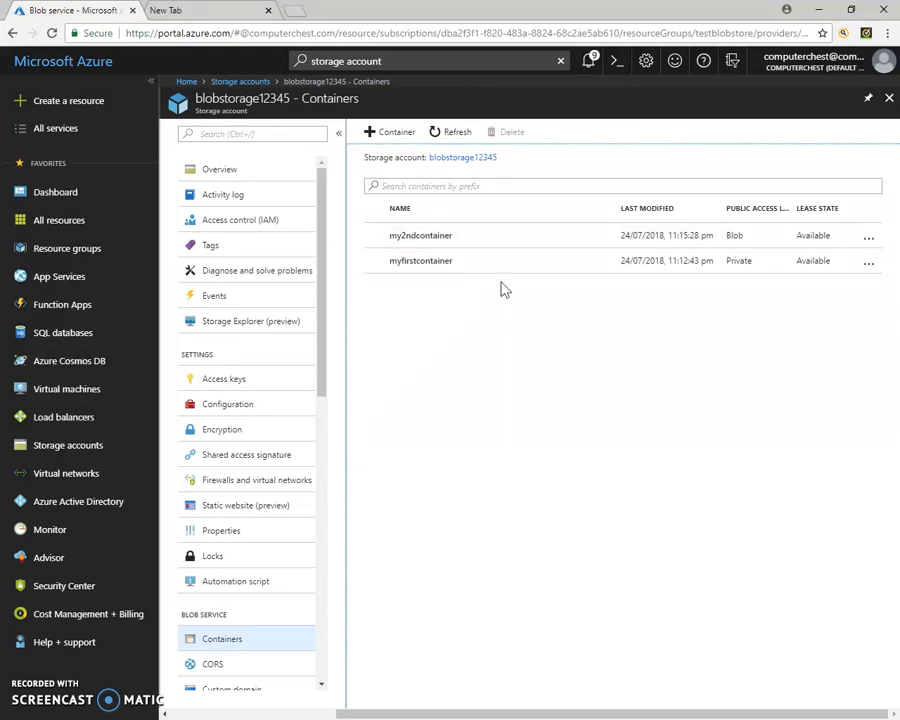
click(446, 240)
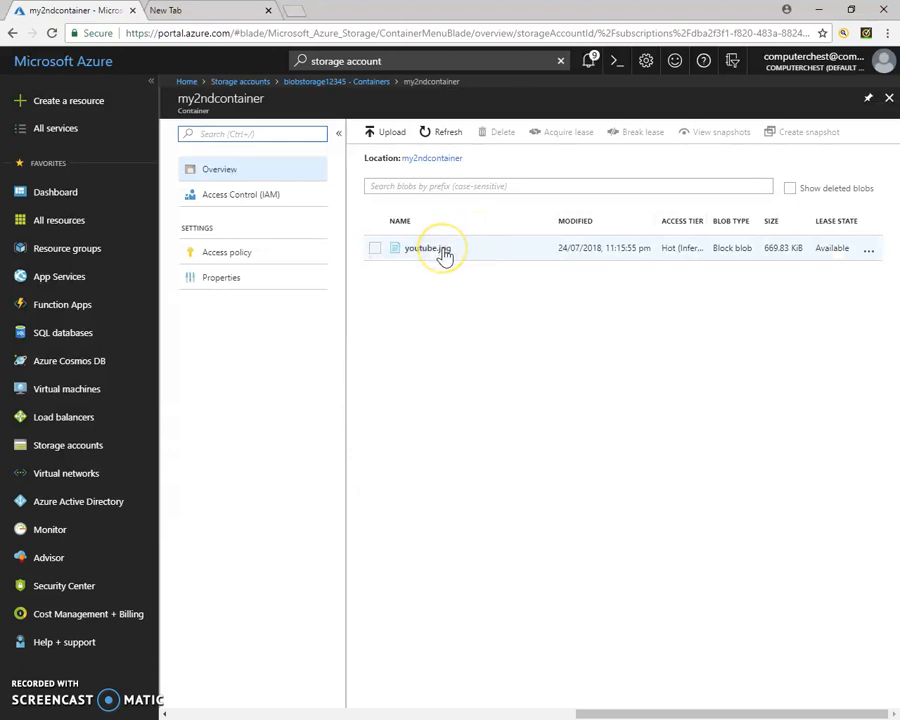
click(442, 250)
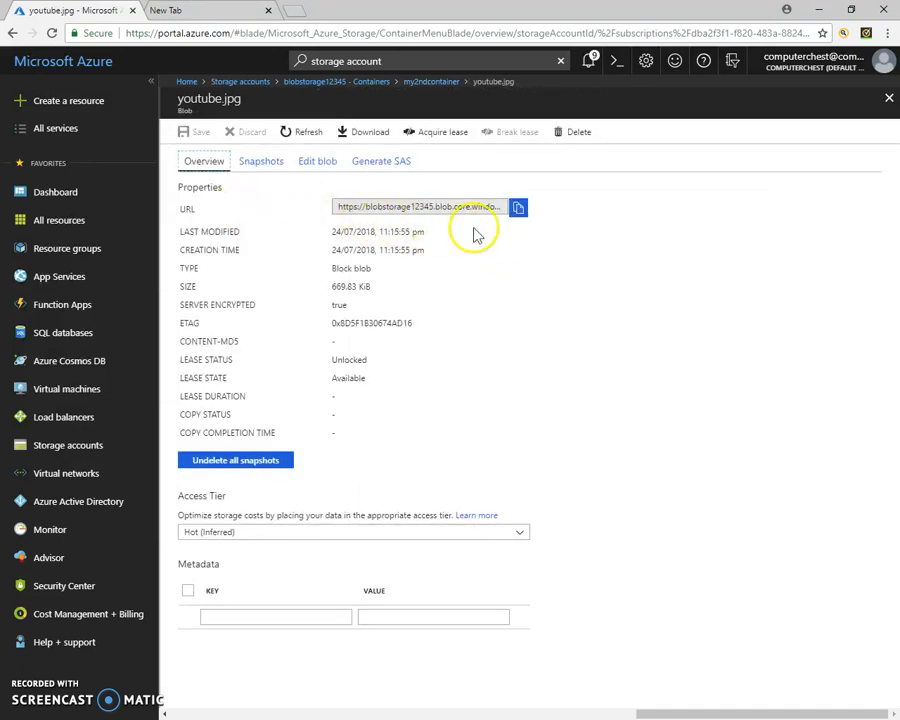
click(518, 208)
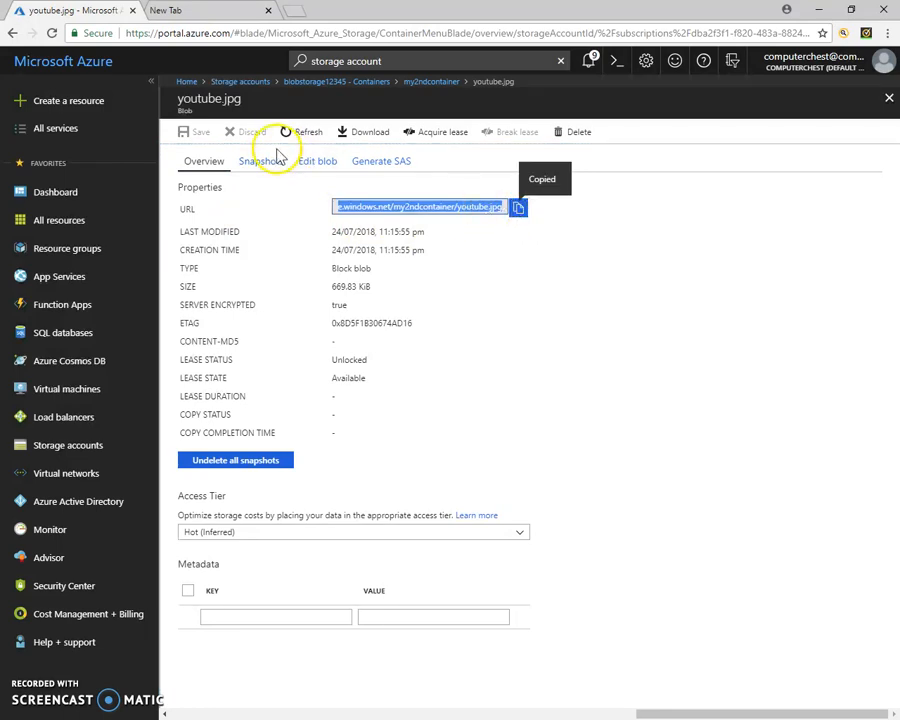
- Load the copied blob URL in the empty browser tab to check anonymous access to the image
click(202, 12)
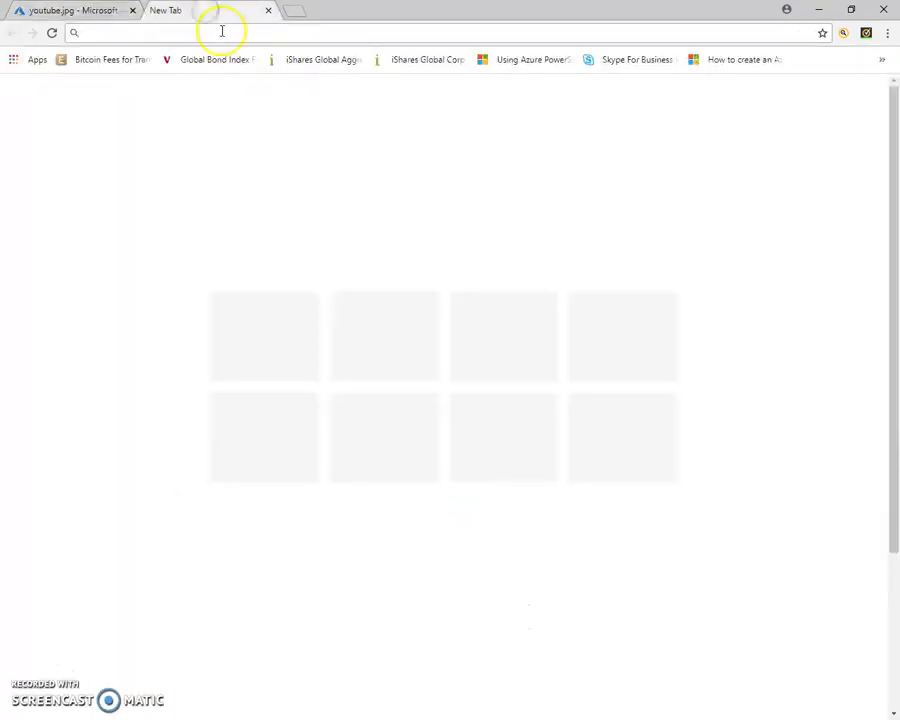
right_click(222, 31)
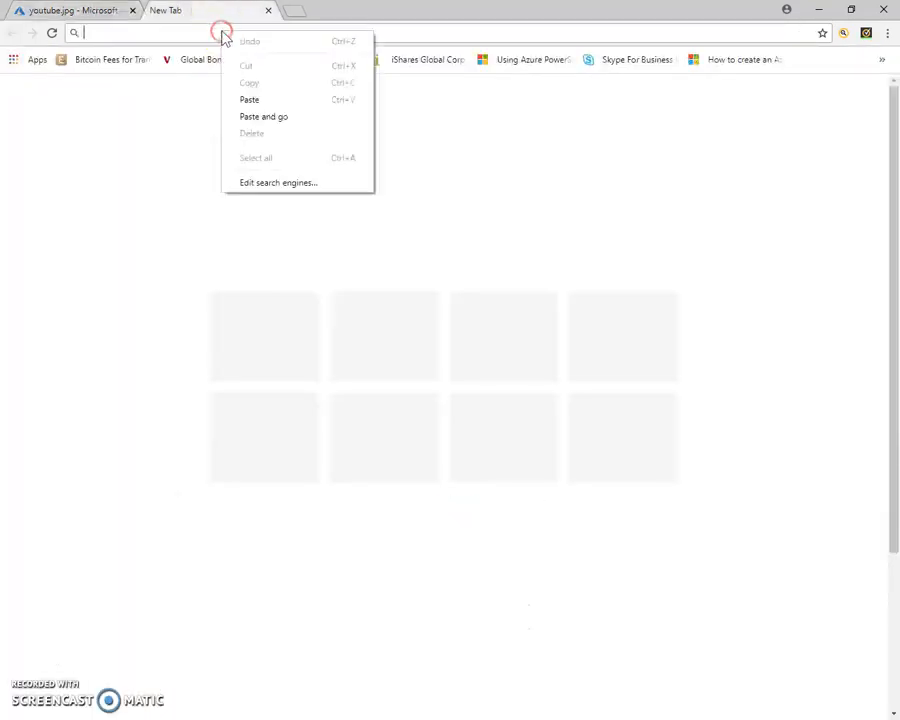
click(258, 117)
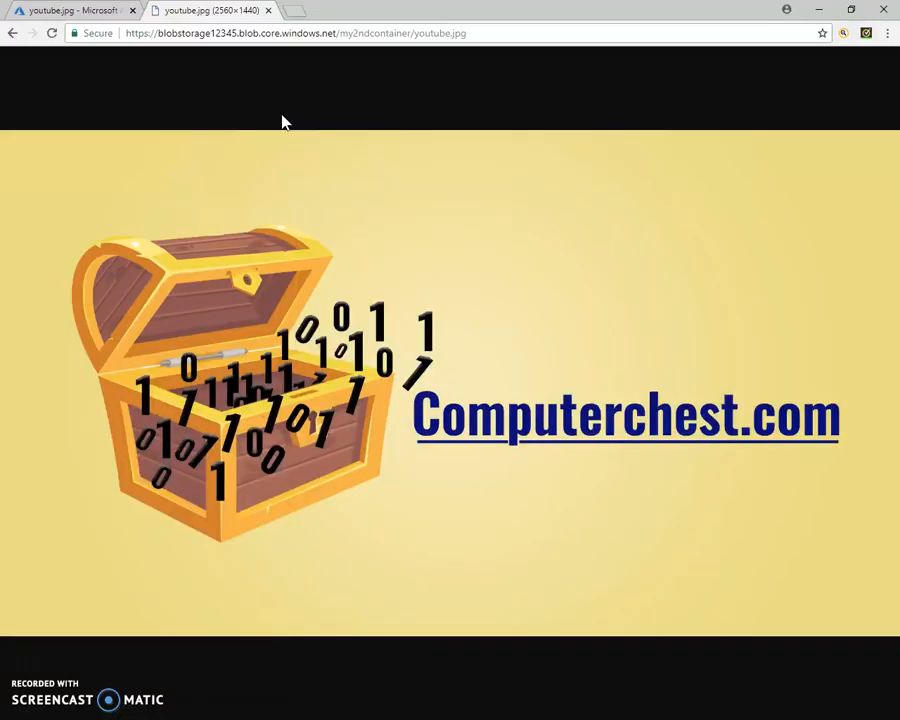
- Return to the Azure portal, open the youtube.jpg blob in myfirstcontainer, and copy its URL
click(280, 116)
click(70, 10)
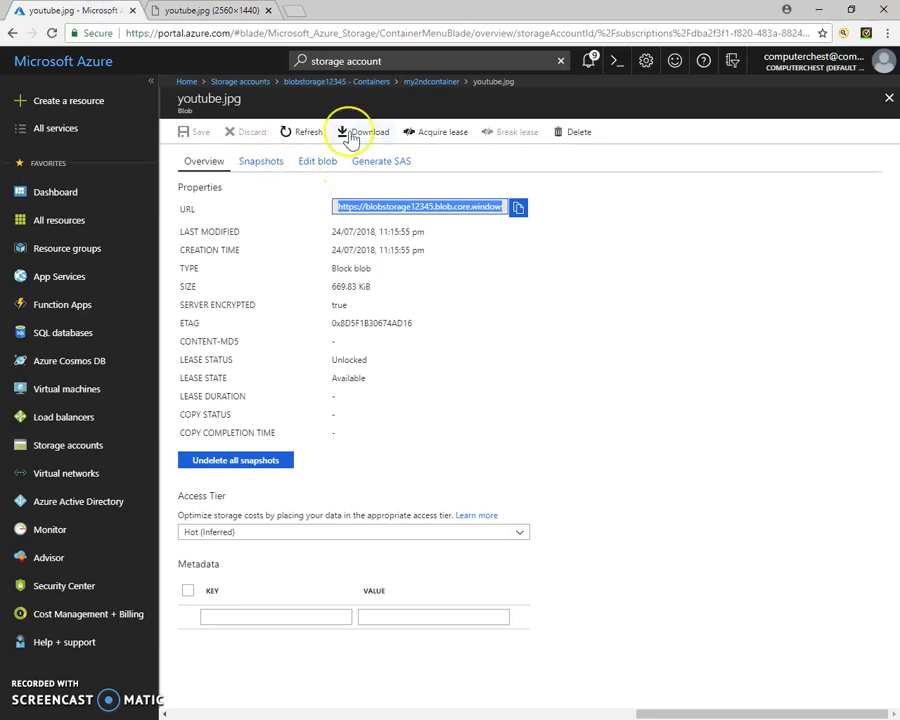
click(372, 83)
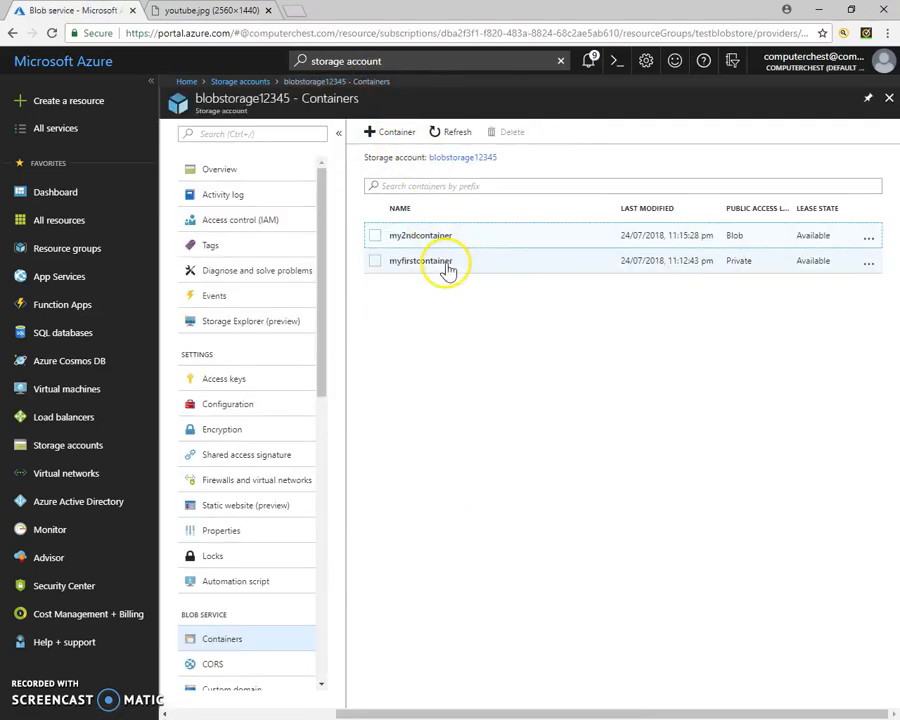
click(438, 265)
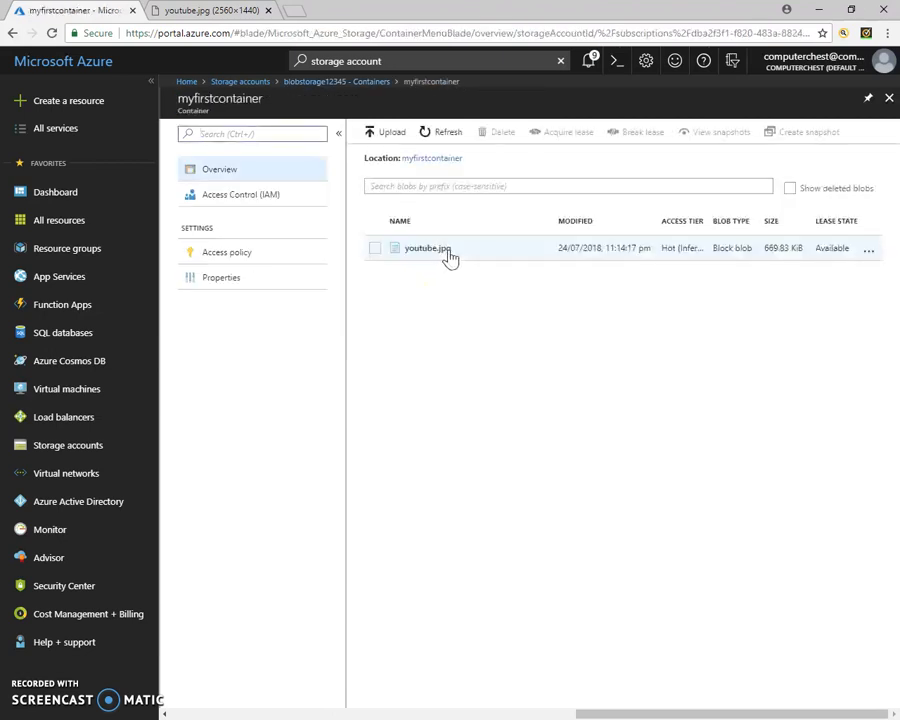
click(436, 254)
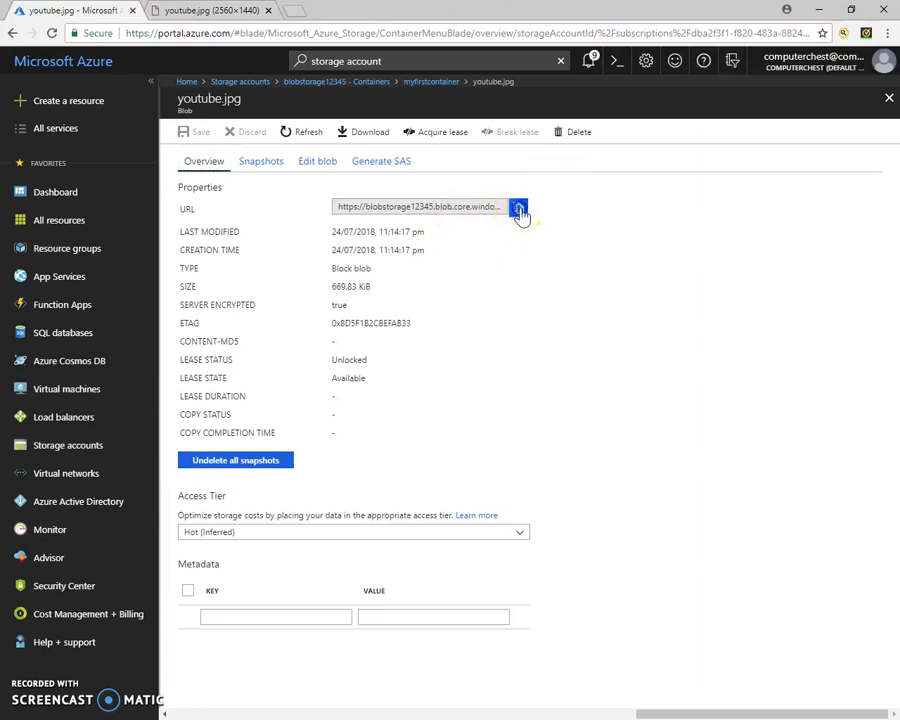
click(519, 210)
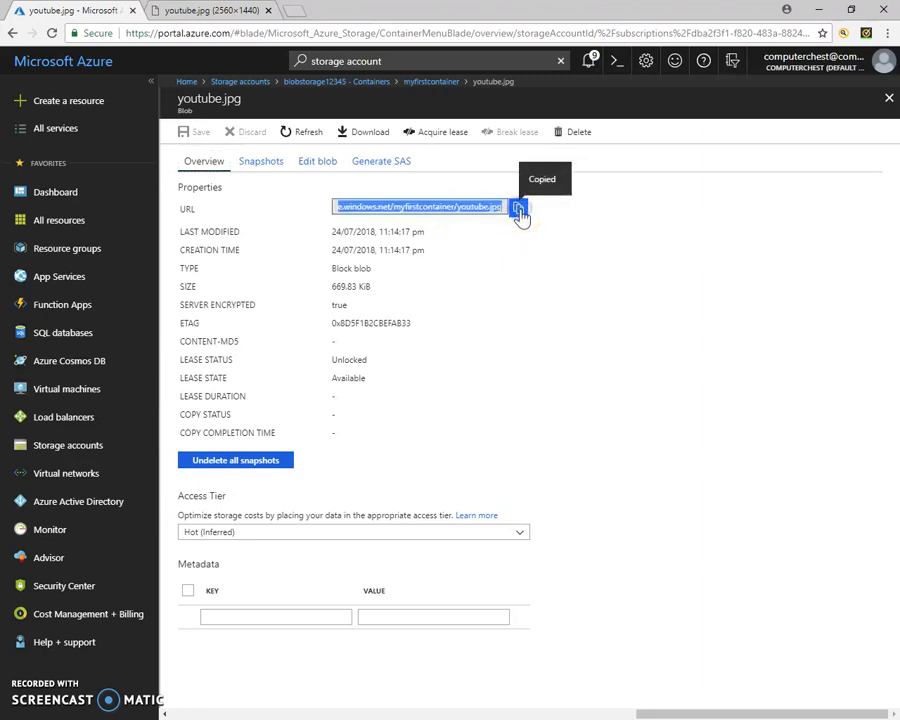
- Load the copied myfirstcontainer blob URL in a new browser tab to test anonymous access to the private container
click(293, 10)
right_click(302, 33)
click(342, 116)
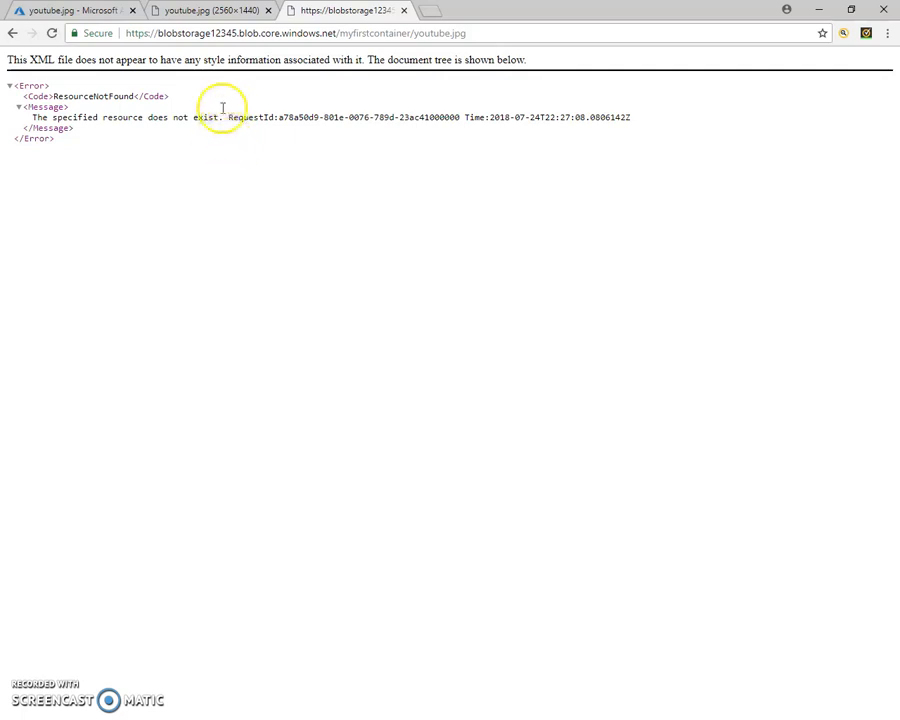
- Open the SAS generation settings for youtube.jpg in the portal and set the expiry to 2018-07-24 at 23:35:00
click(88, 12)
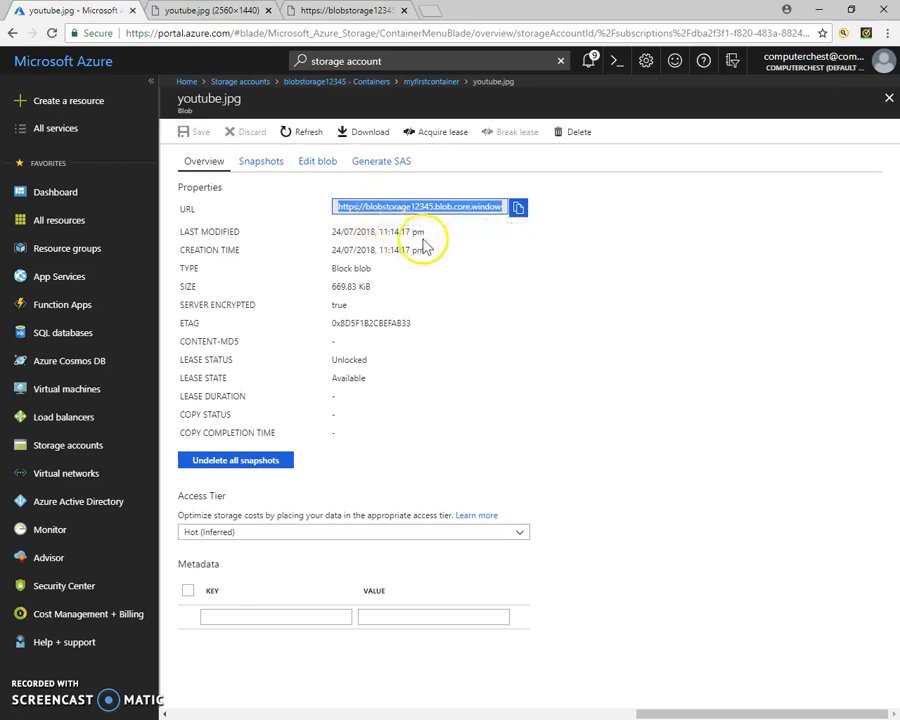
click(377, 168)
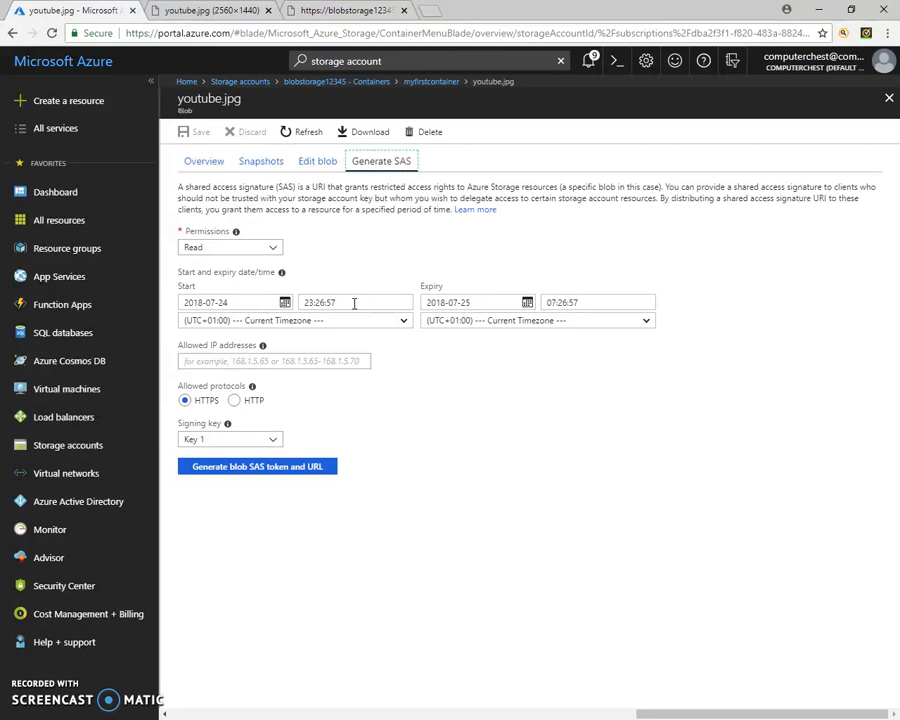
click(527, 303)
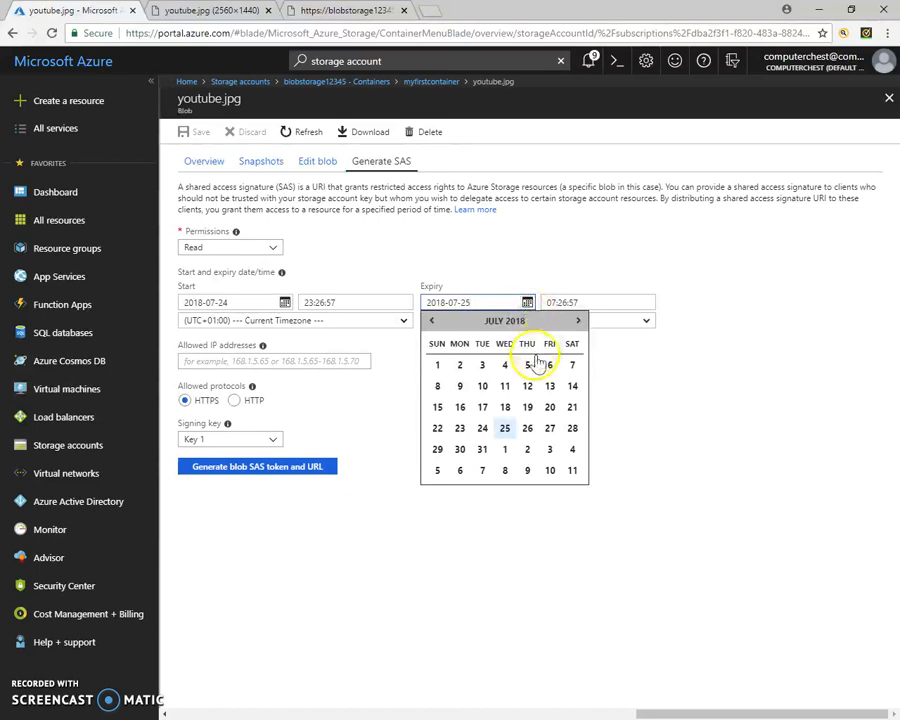
click(482, 428)
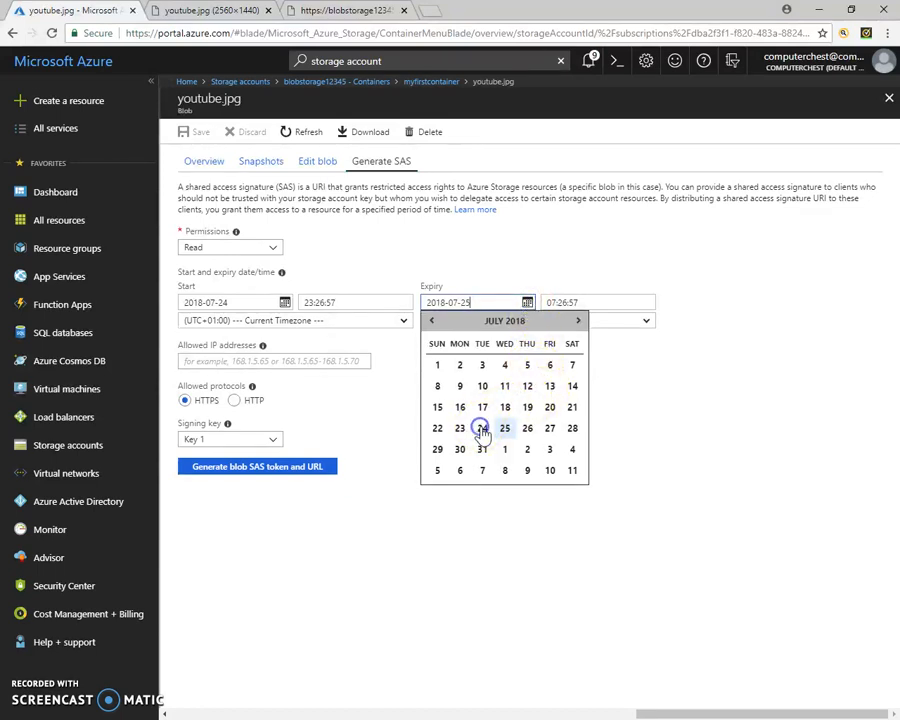
drag(645, 302, 548, 302)
text(23:35:00)
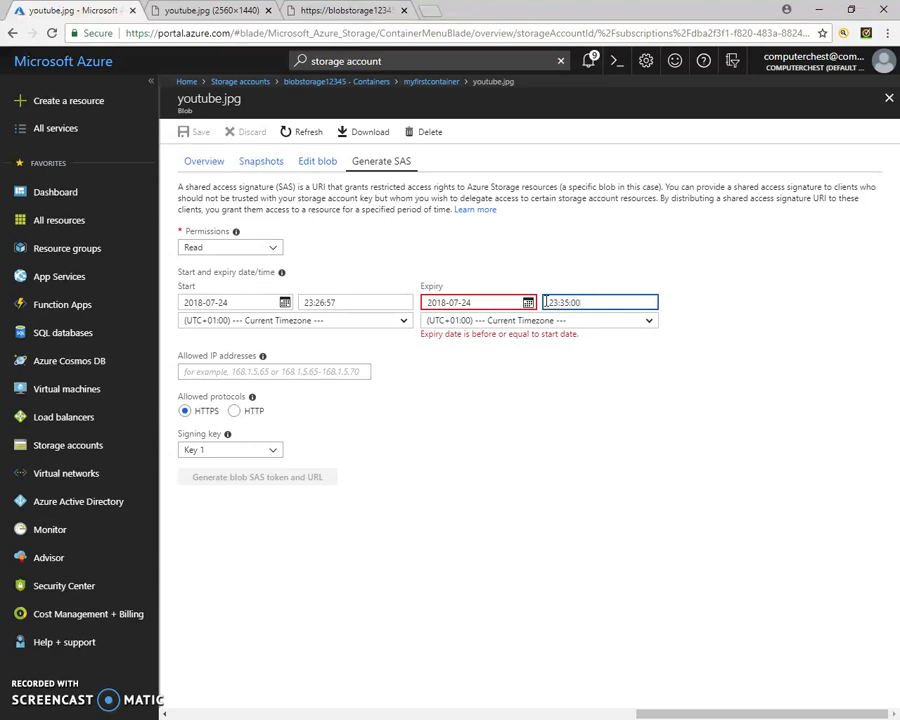
click(556, 302)
click(360, 410)
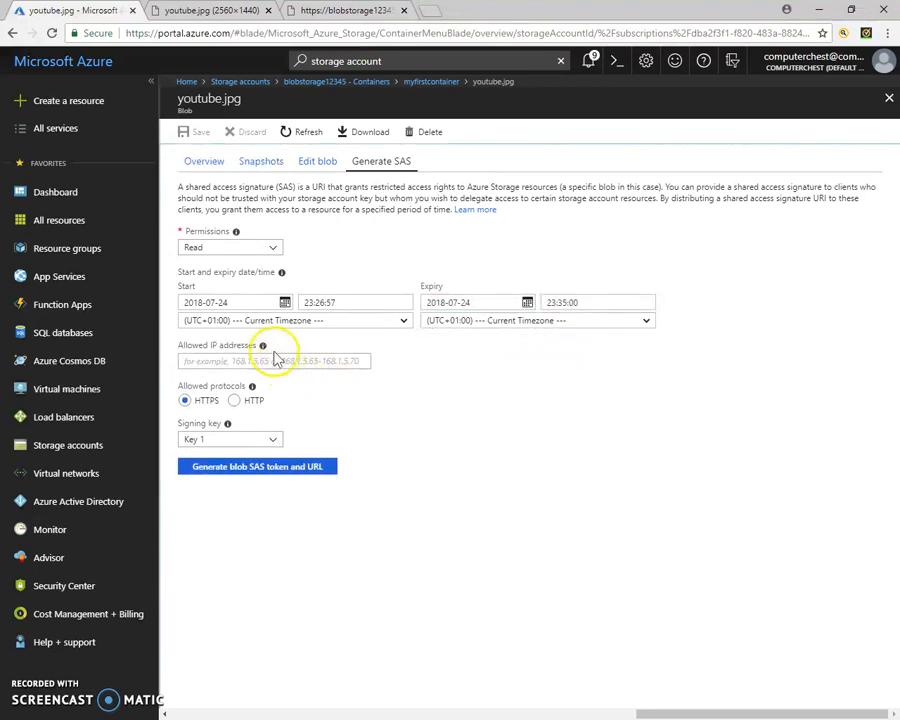
- Set the allowed protocol to HTTP, use Key 1 as the signing key, and generate the blob SAS token and URL
mouse_move(264, 347)
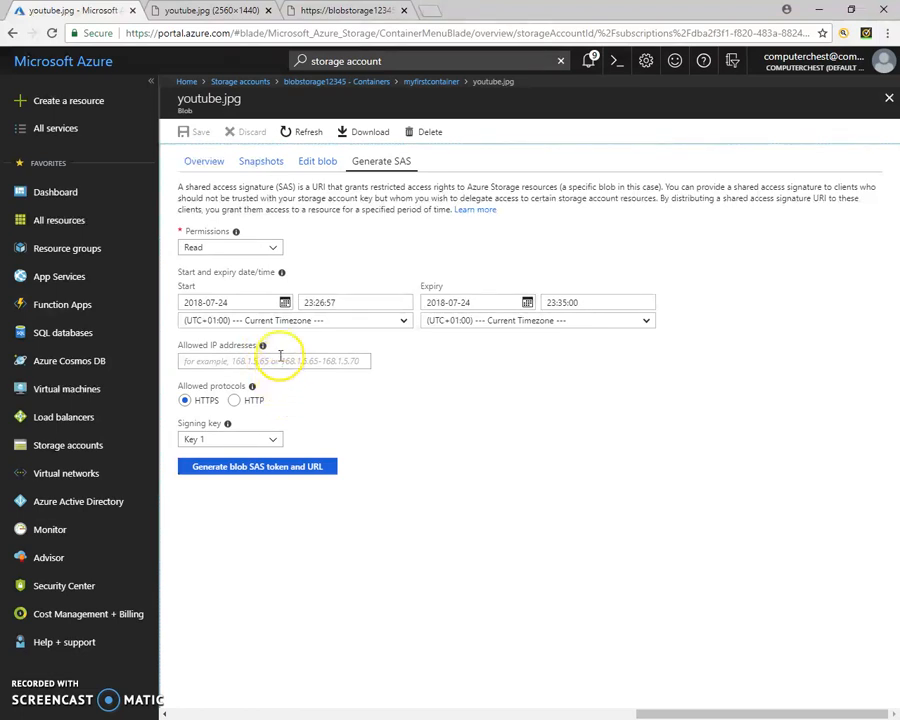
click(236, 401)
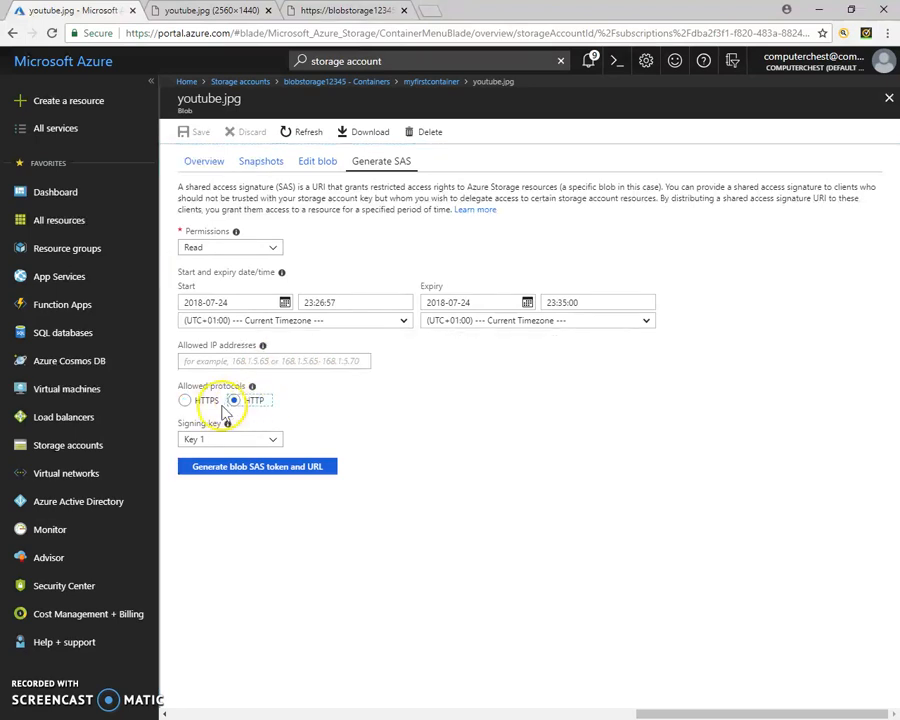
mouse_move(253, 388)
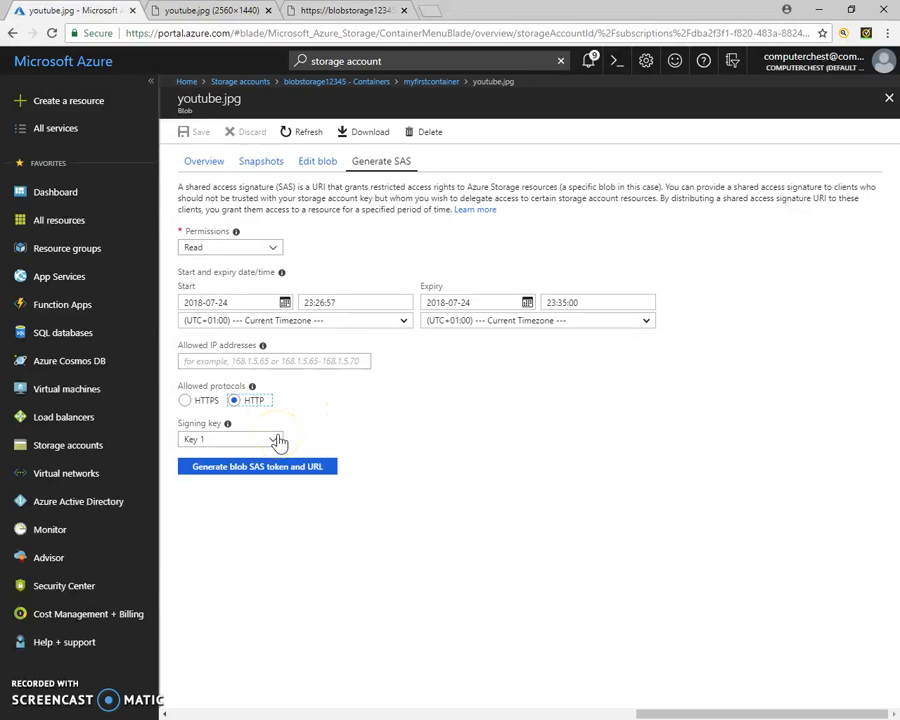
mouse_move(228, 426)
click(271, 440)
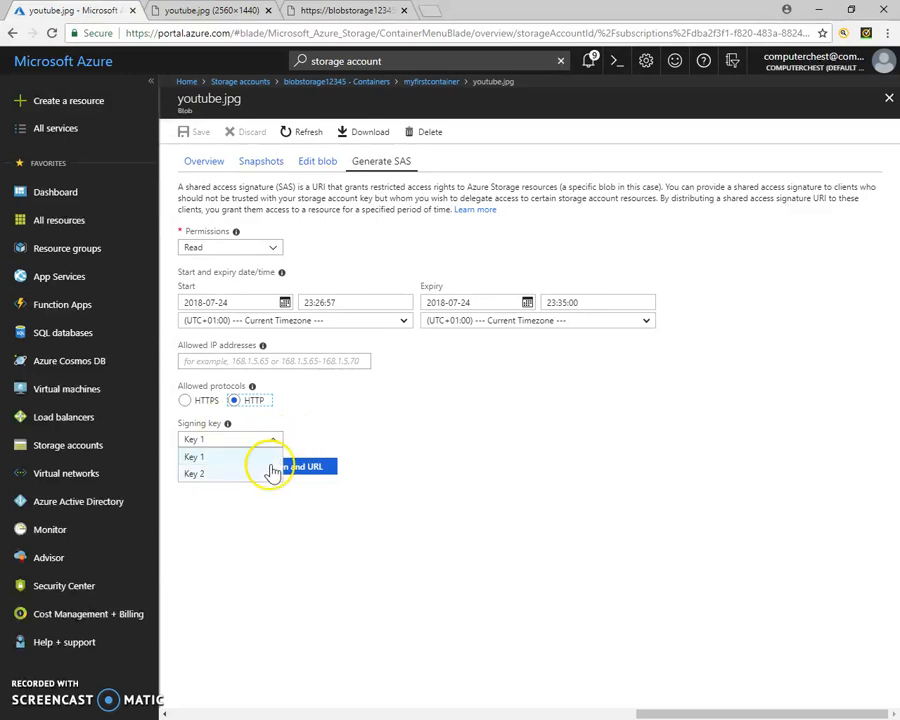
click(265, 466)
click(261, 447)
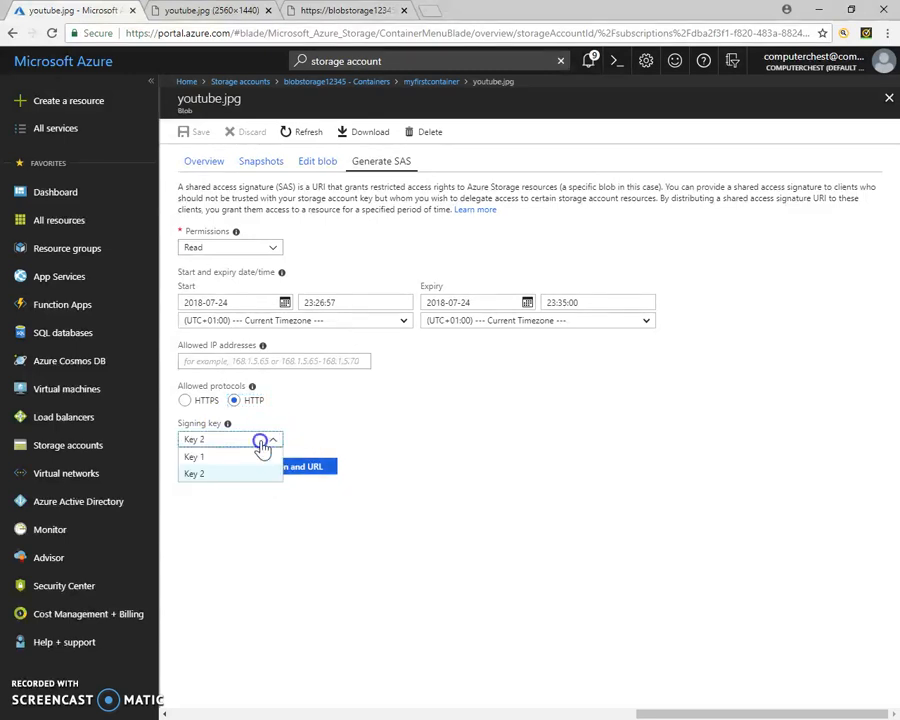
click(260, 460)
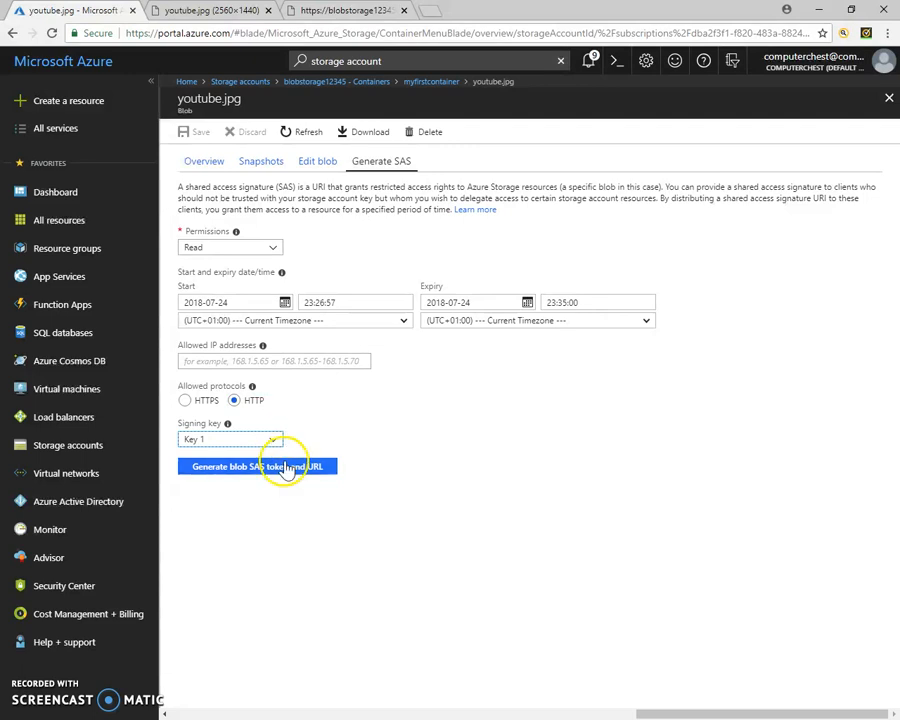
click(289, 467)
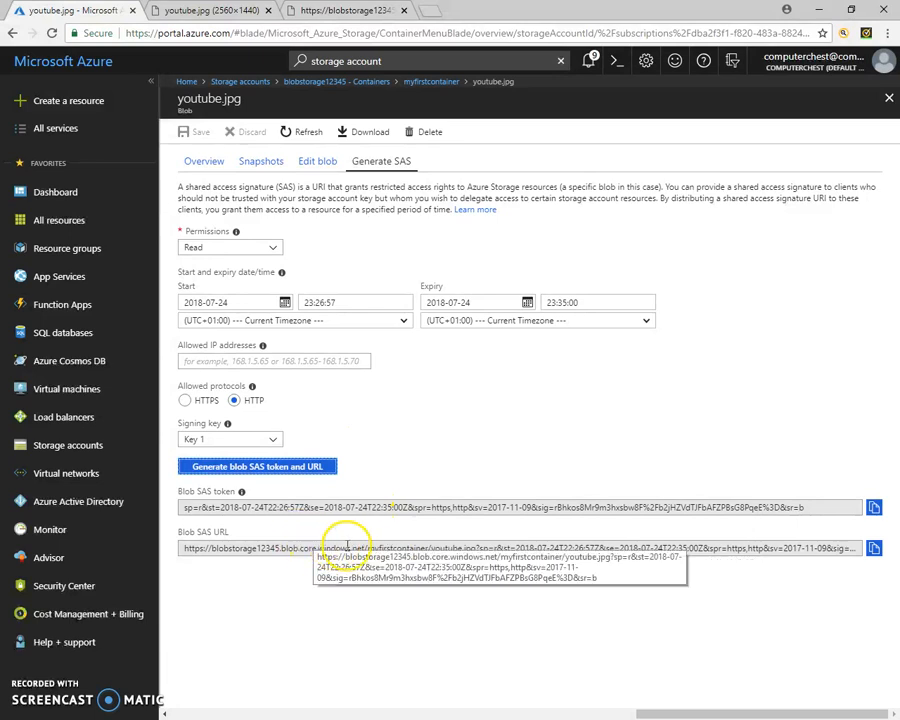
- Copy the blob SAS URL and load it in the tab showing the myfirstcontainer blob URL to test signed access
click(874, 548)
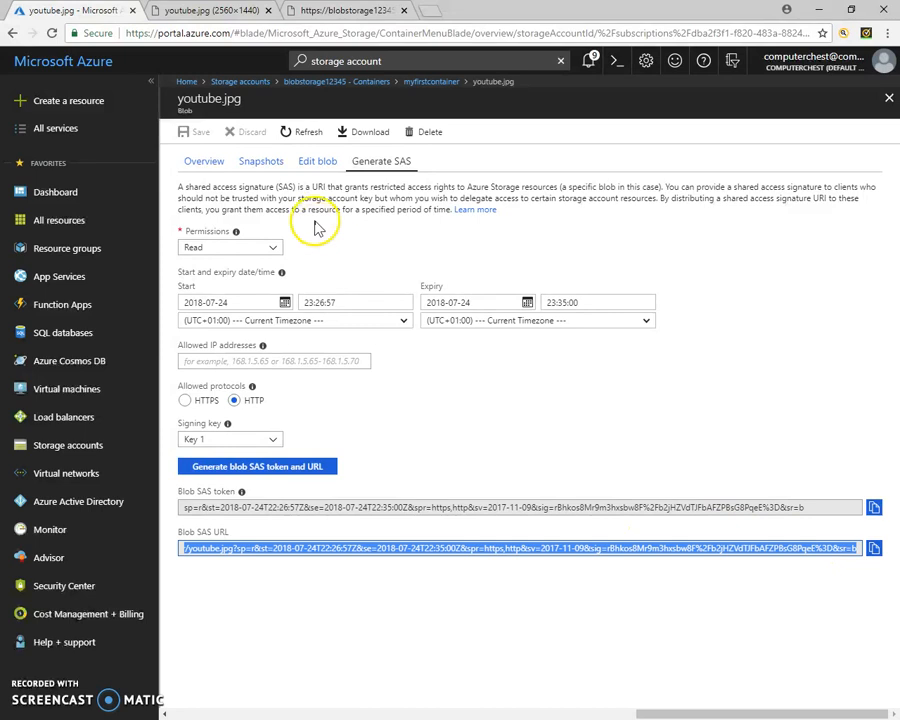
click(381, 12)
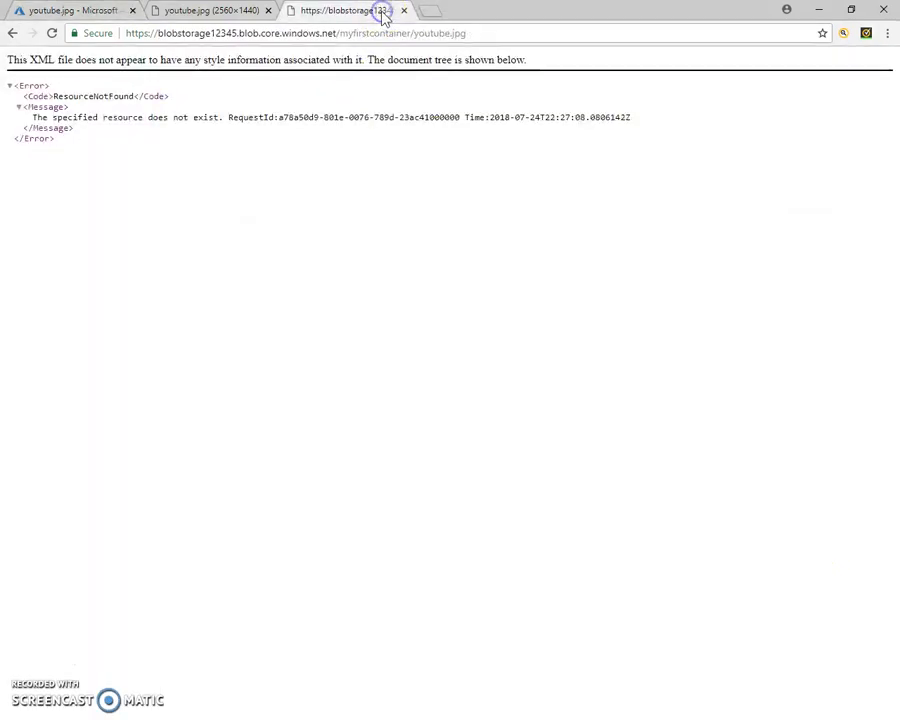
click(376, 33)
right_click(376, 36)
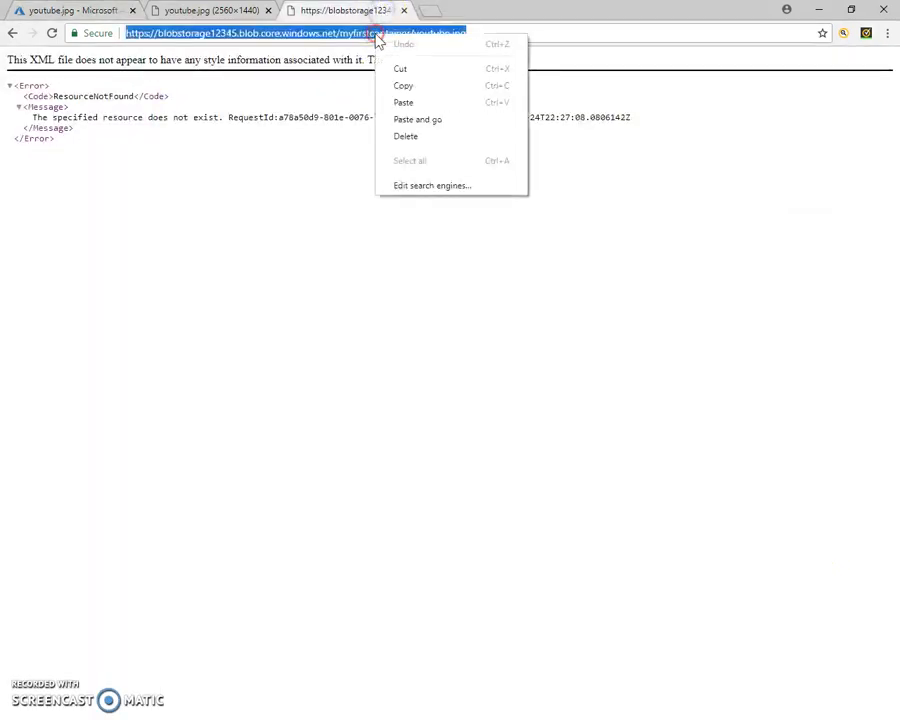
click(418, 120)
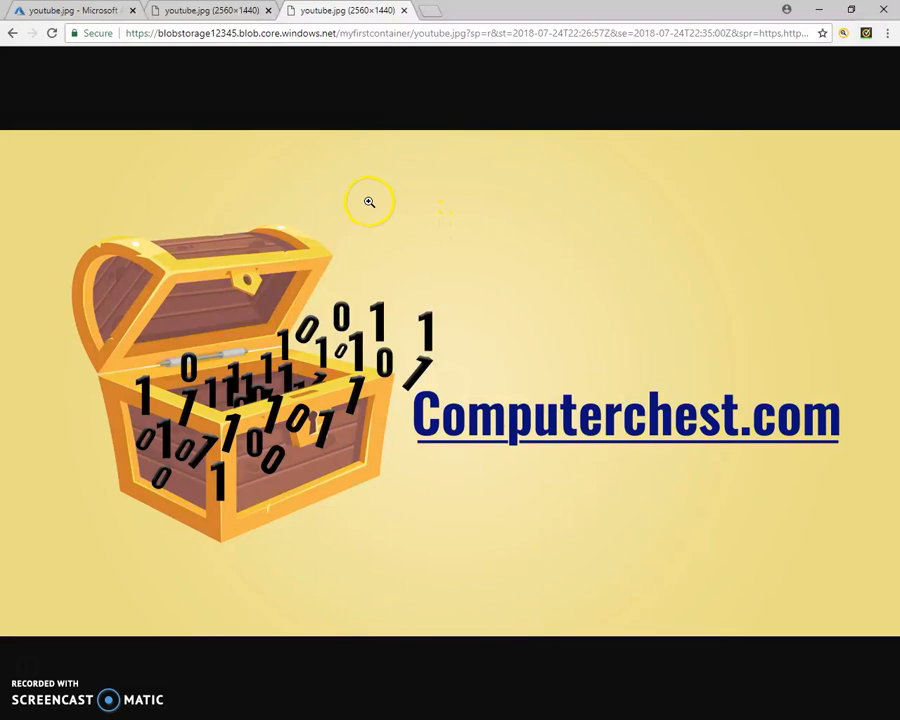
- Return to myfirstcontainer in the portal and delete the youtube.jpg blob together with its snapshots
click(96, 10)
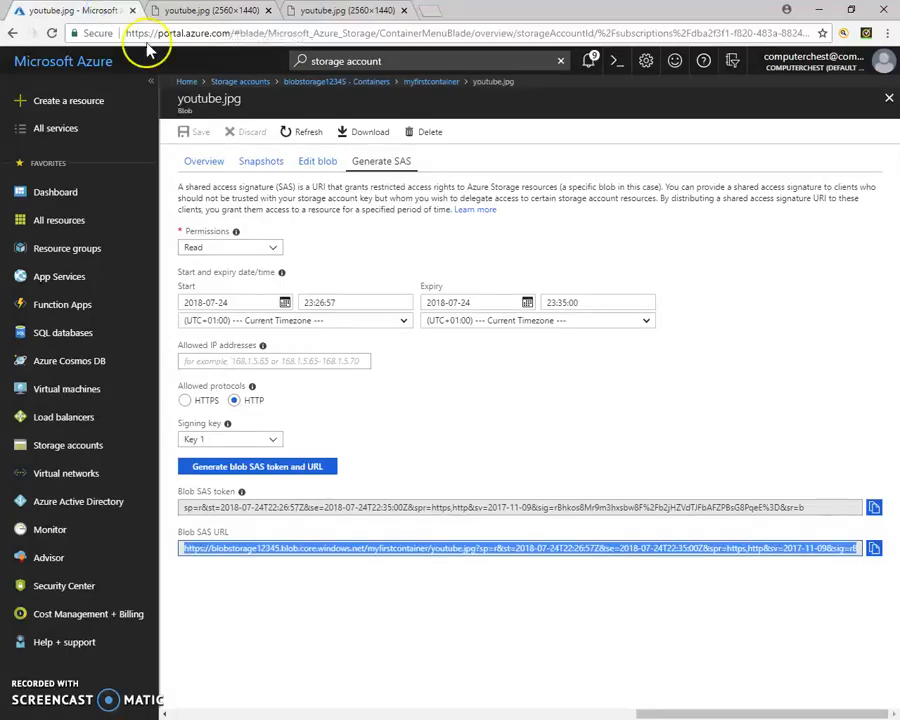
click(586, 303)
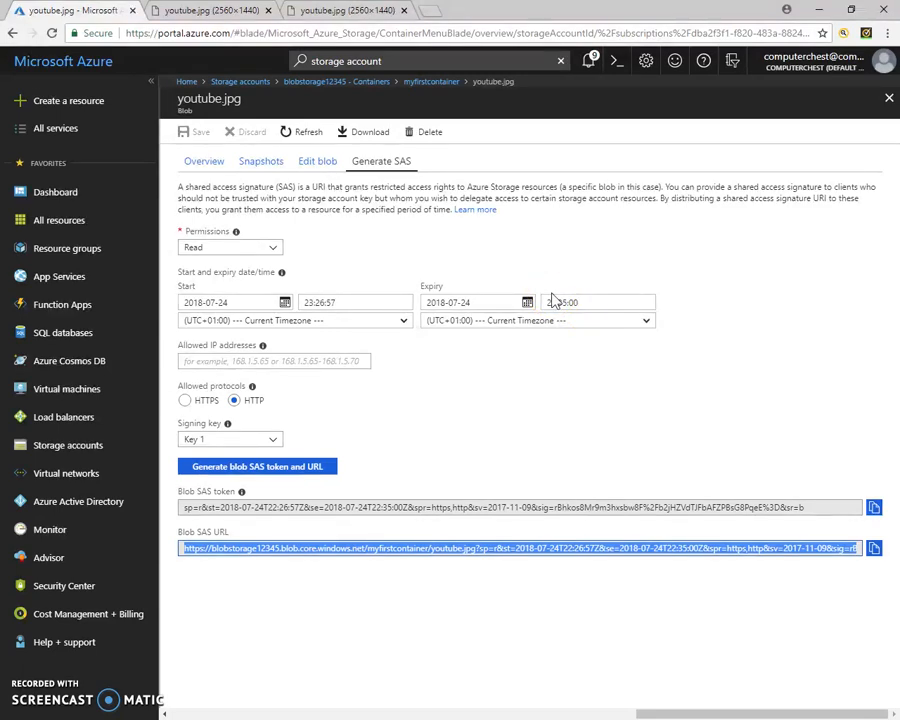
click(498, 243)
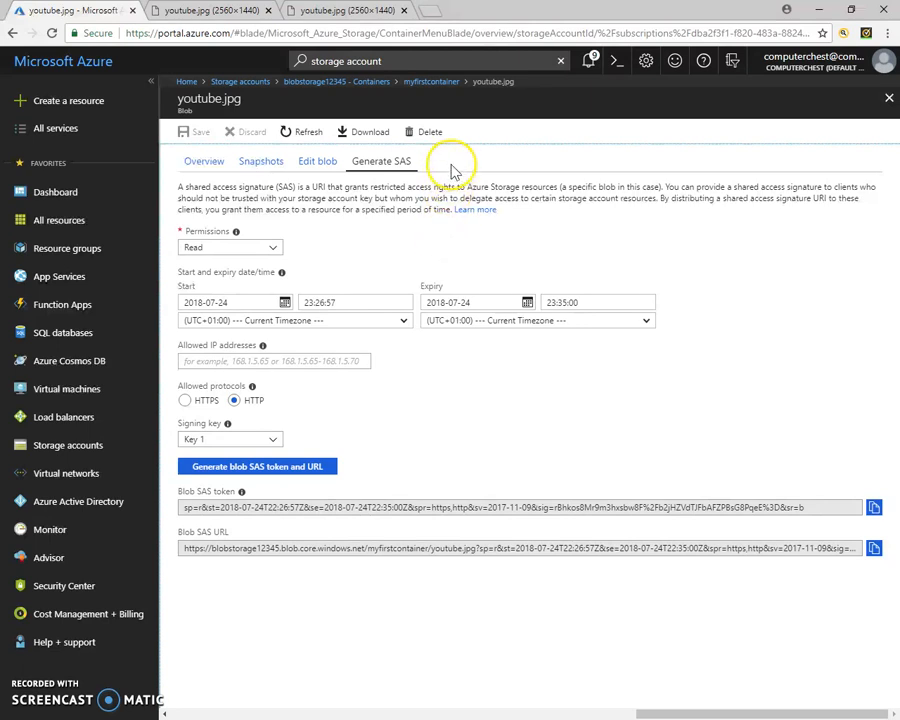
click(437, 82)
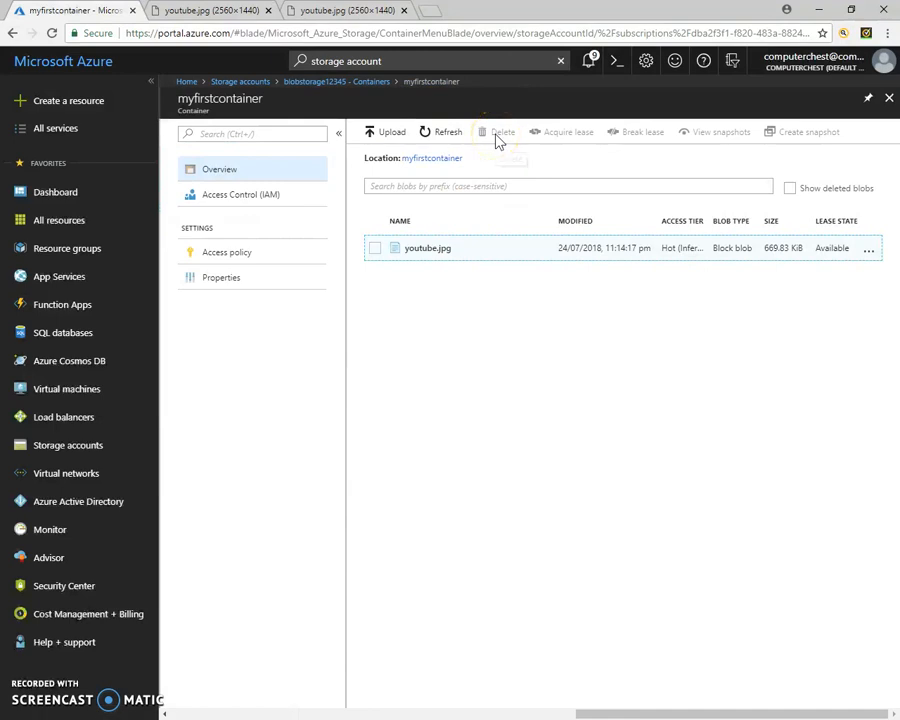
click(375, 249)
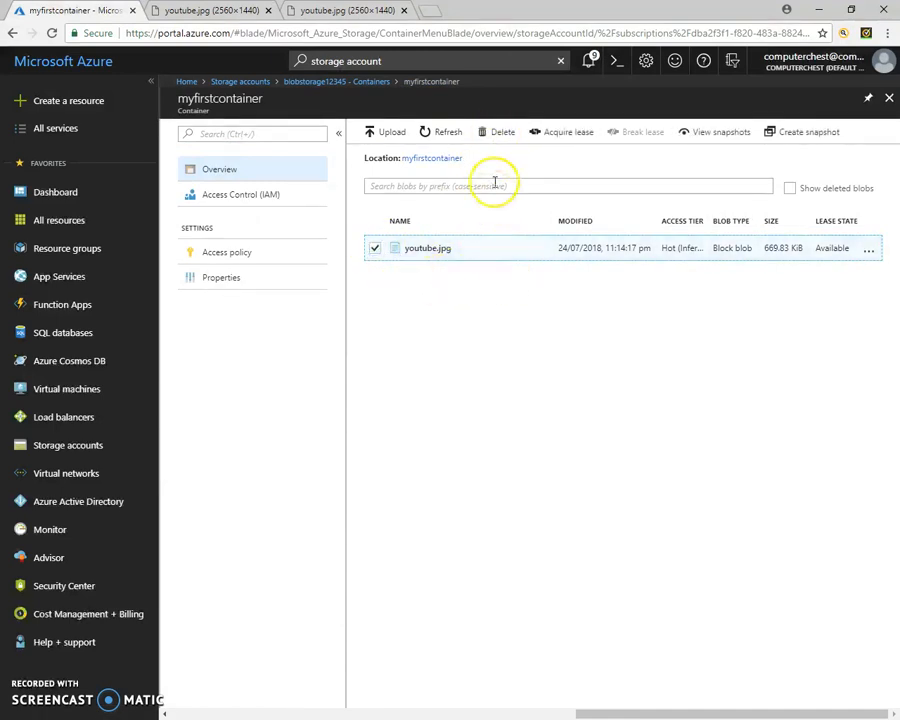
click(498, 136)
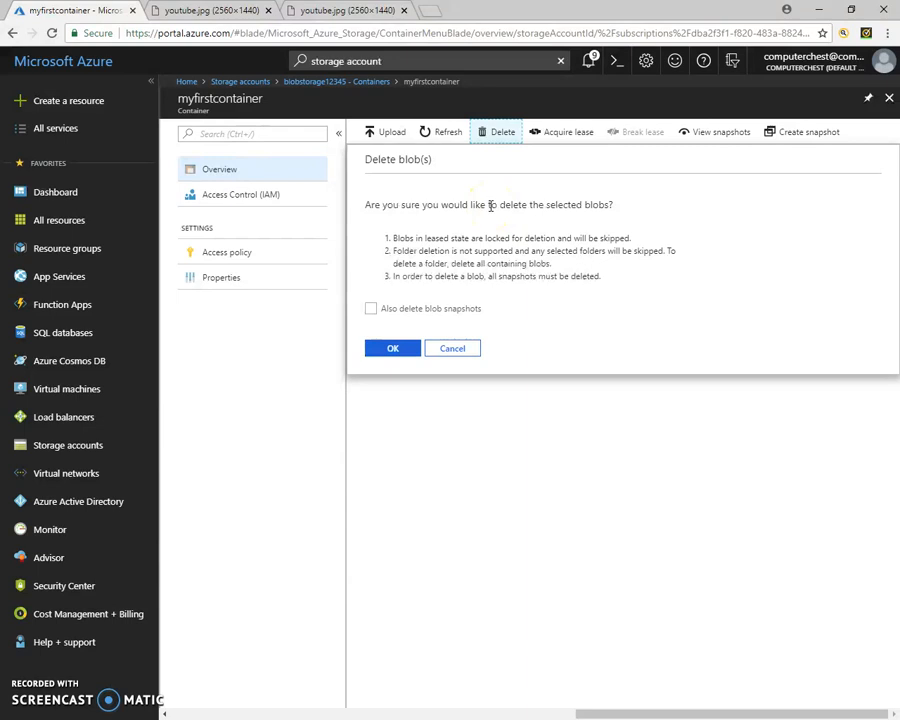
click(372, 310)
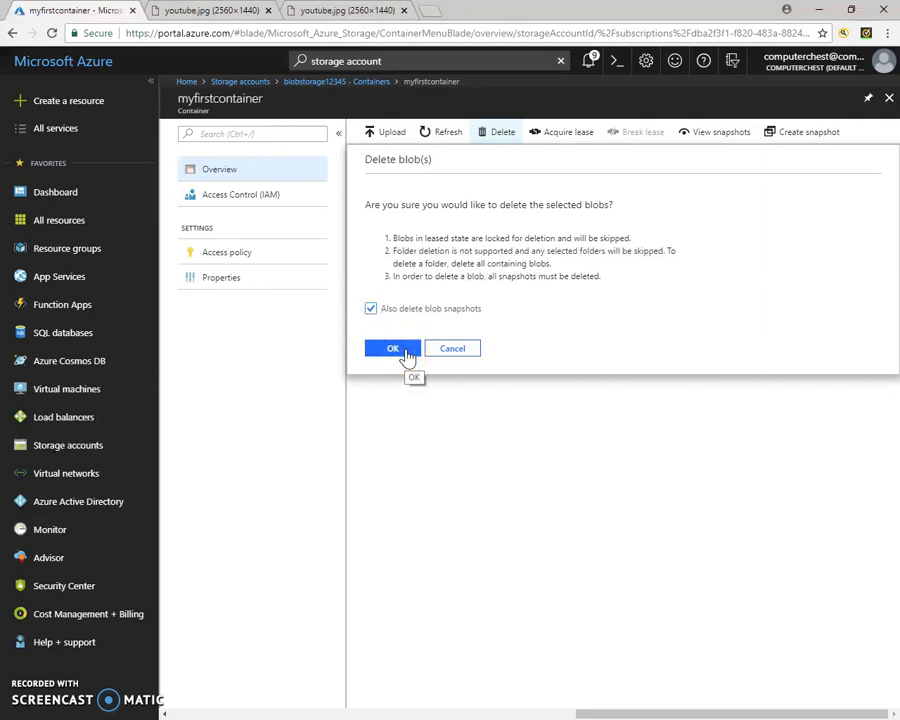
click(392, 349)
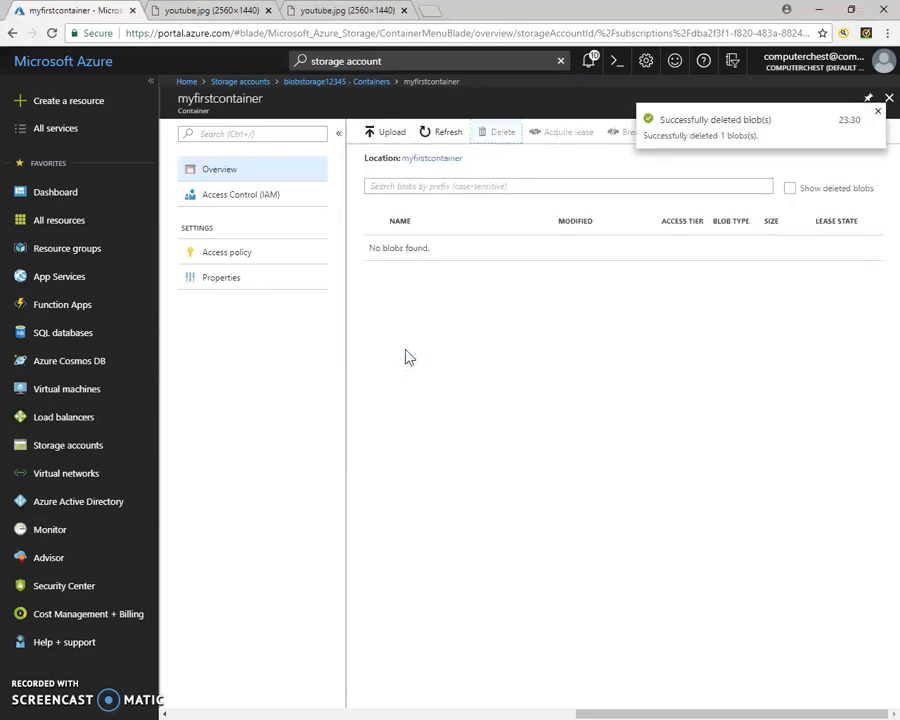
click(408, 348)
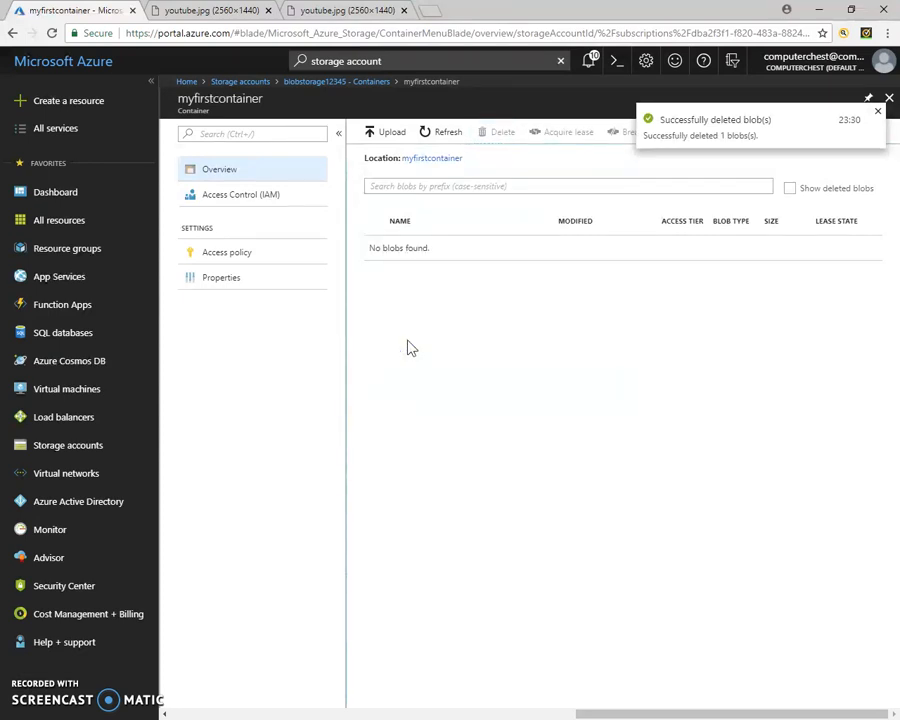